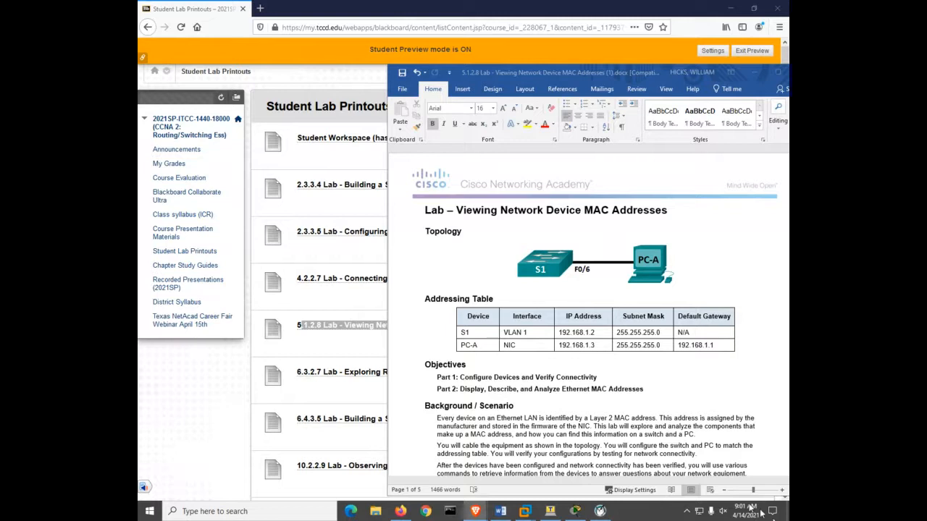
- Switch to Cisco Packet Tracer and open the Main Wiring Closet of Home City's Corporate Office in the physical workspace
{"action": "left_click", "coordinate": [576, 511]}
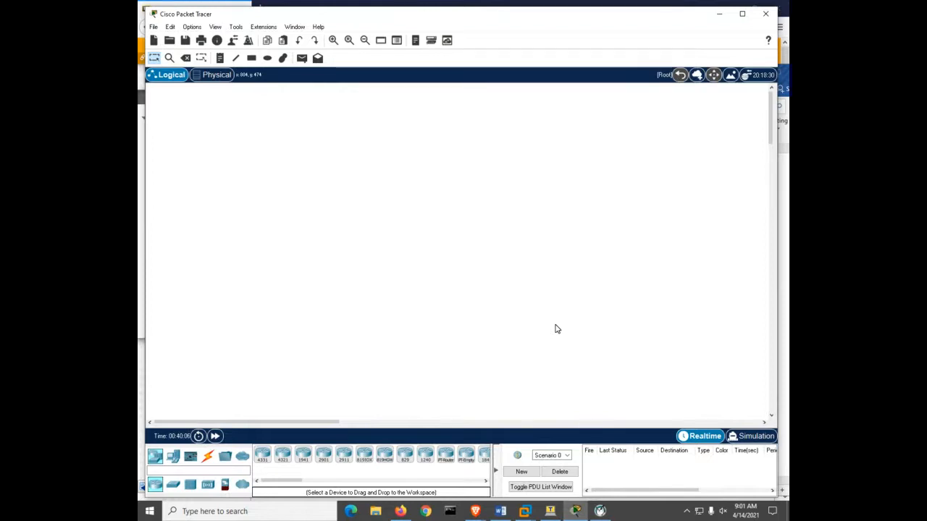
{"action": "left_click", "coordinate": [168, 491]}
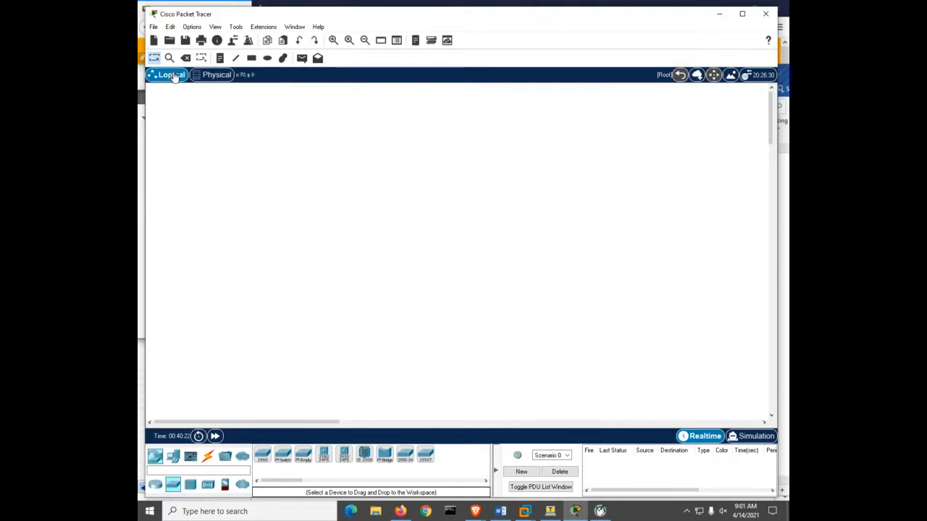
{"action": "left_click", "coordinate": [216, 75]}
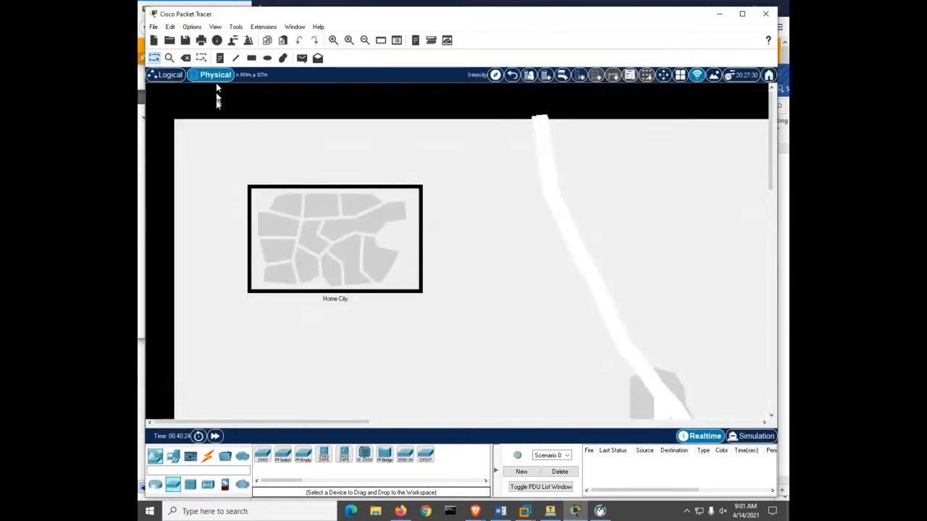
{"action": "left_click", "coordinate": [323, 242]}
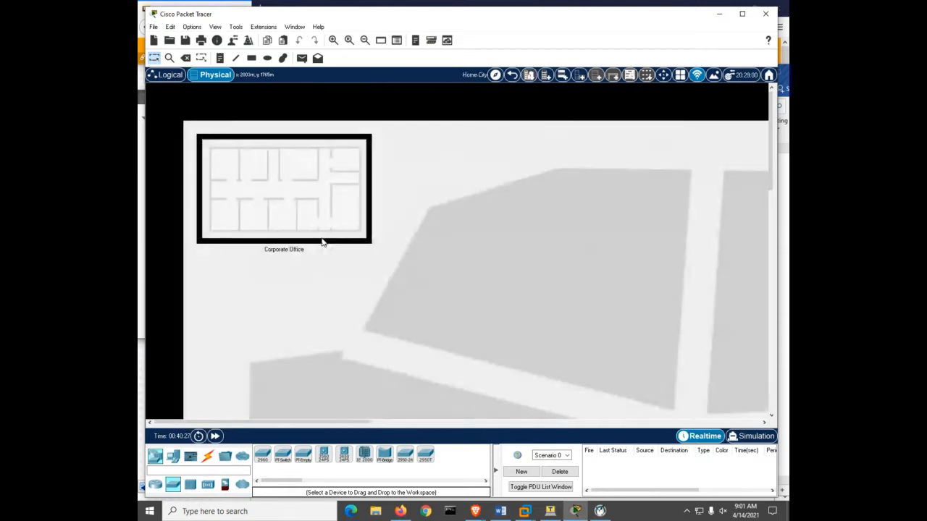
{"action": "left_click", "coordinate": [269, 191]}
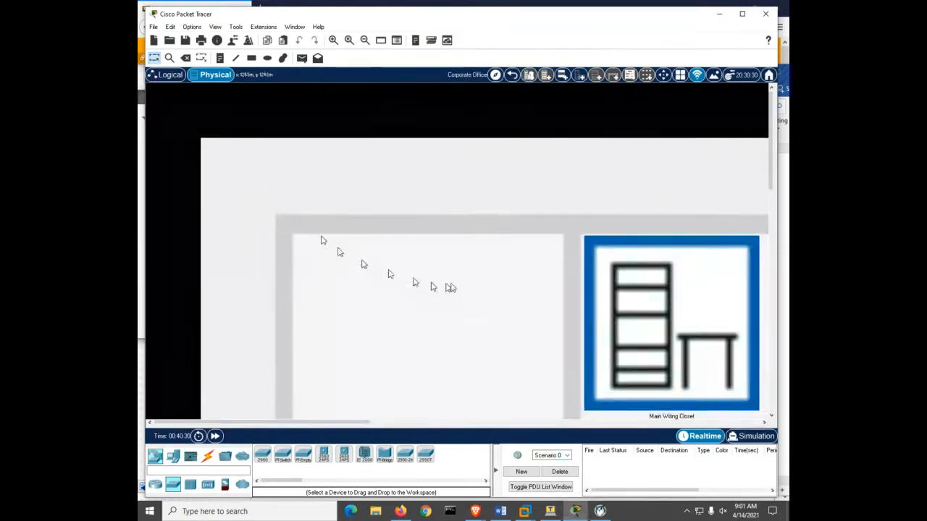
{"action": "left_click", "coordinate": [655, 310]}
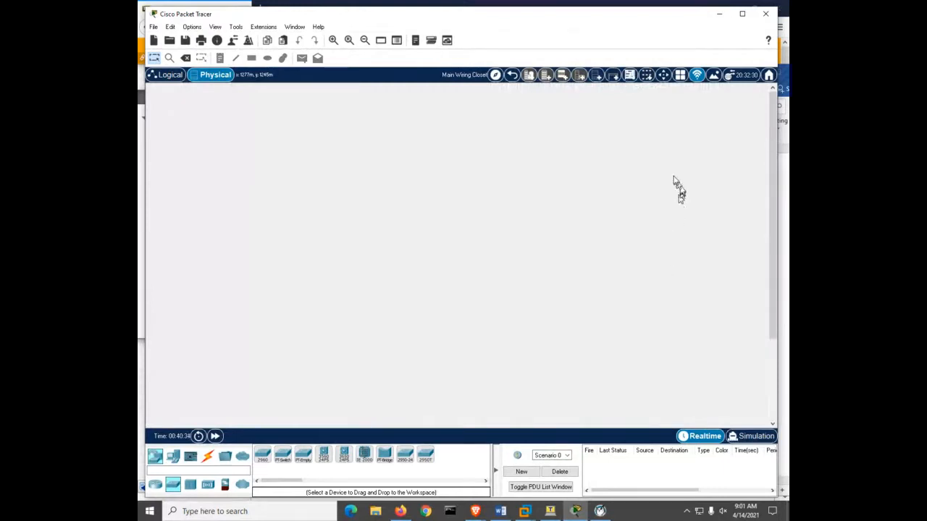
- Add a rack and a table to the wiring closet, and mount a 2960 switch in the rack
{"action": "left_click", "coordinate": [598, 81]}
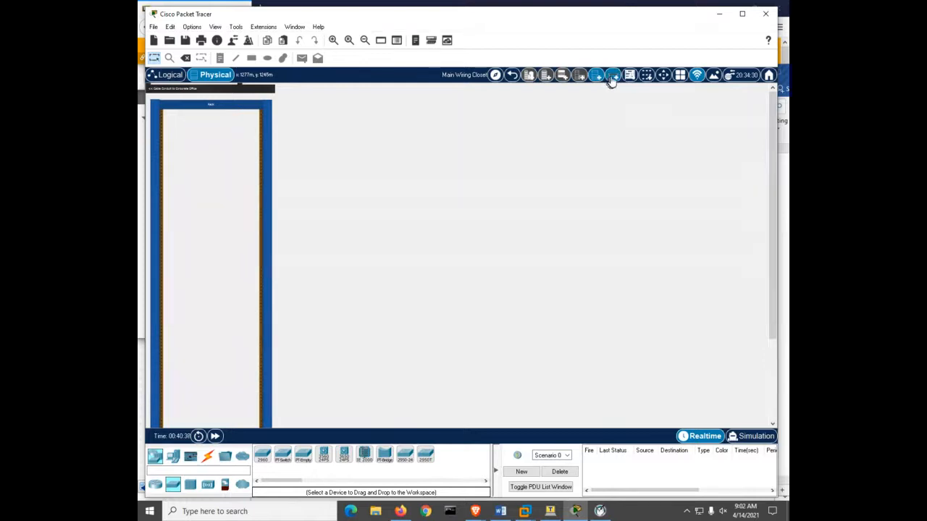
{"action": "left_click", "coordinate": [613, 78]}
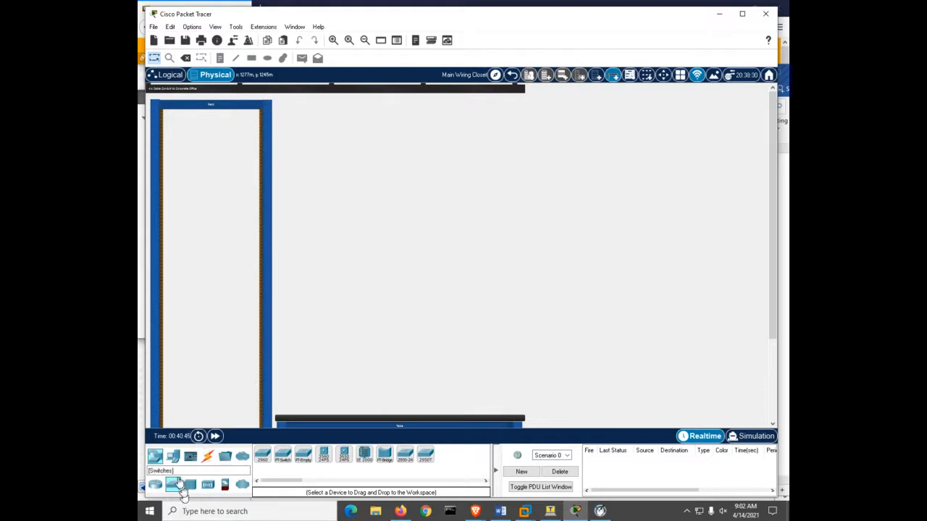
{"action": "left_click_drag", "start_coordinate": [174, 483], "coordinate": [210, 339]}
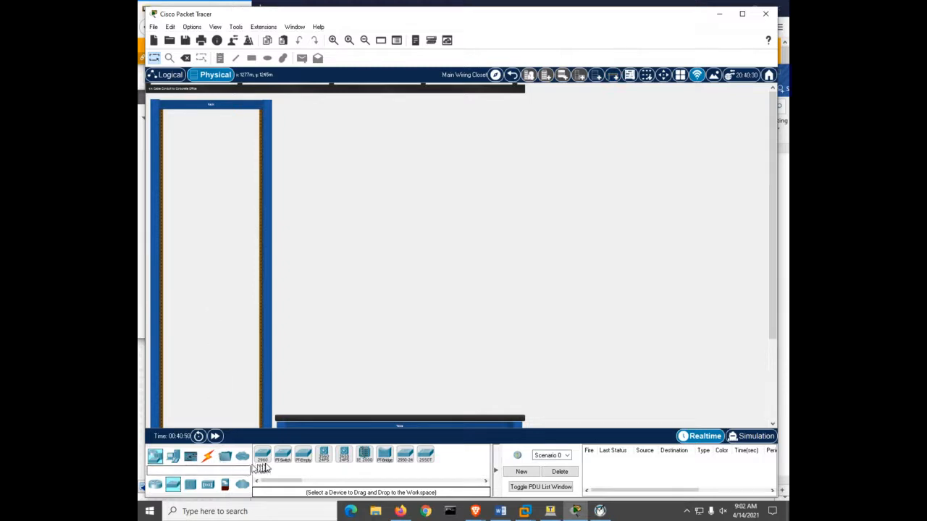
{"action": "left_click_drag", "start_coordinate": [262, 455], "coordinate": [194, 363]}
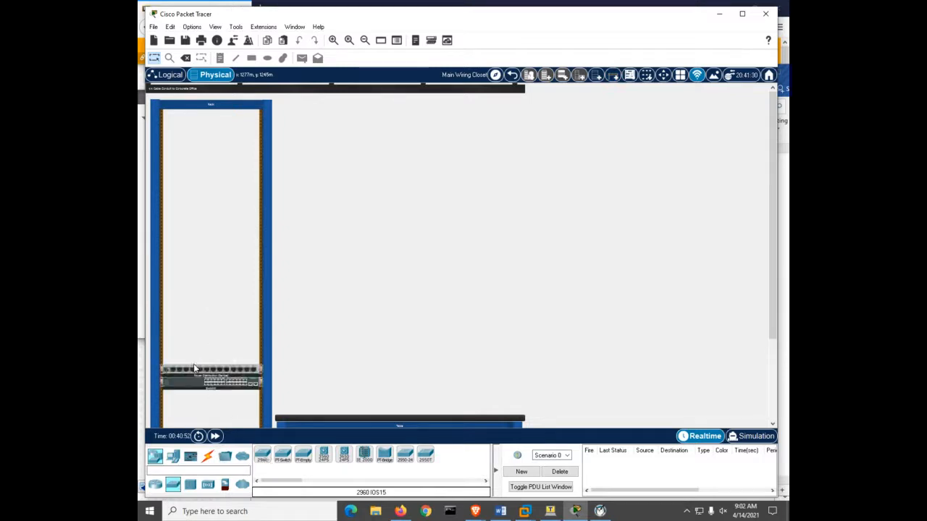
- Place a PC end device on the table in the wiring closet
{"action": "left_click", "coordinate": [172, 459]}
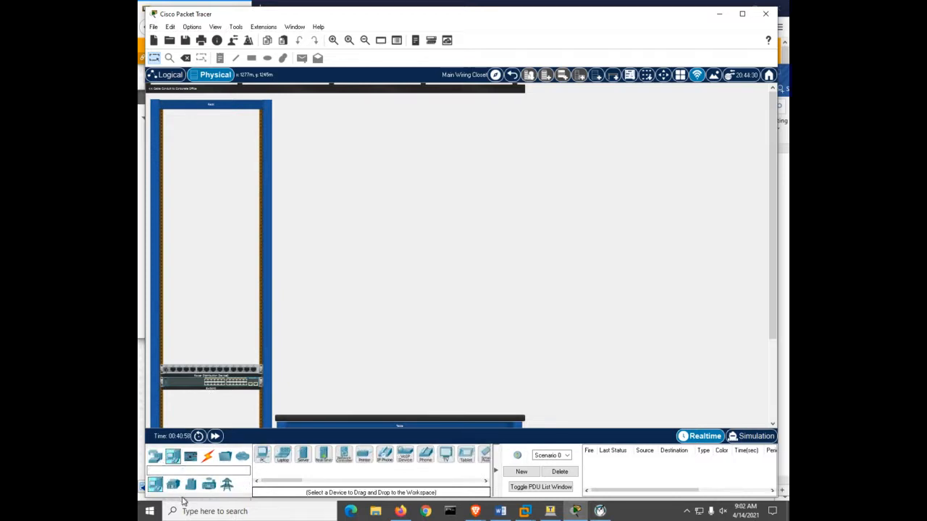
{"action": "left_click", "coordinate": [157, 458]}
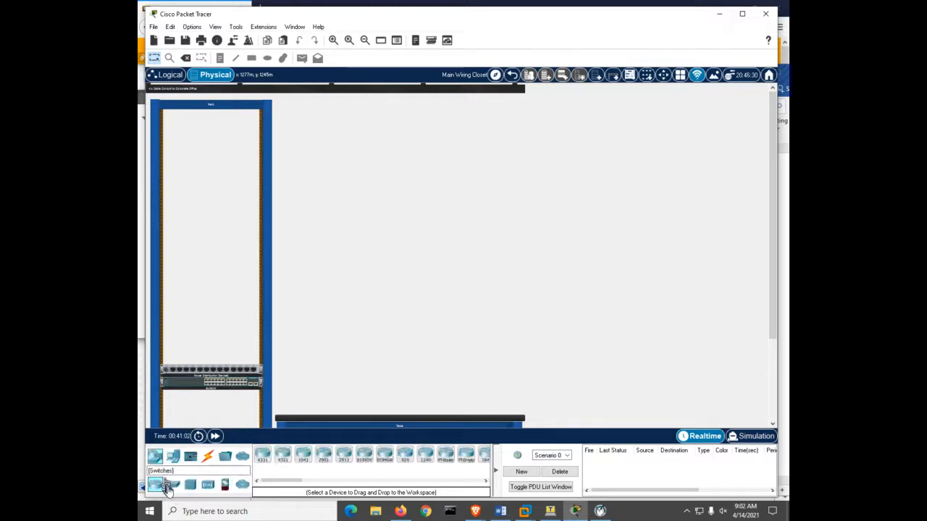
{"action": "left_click", "coordinate": [173, 459]}
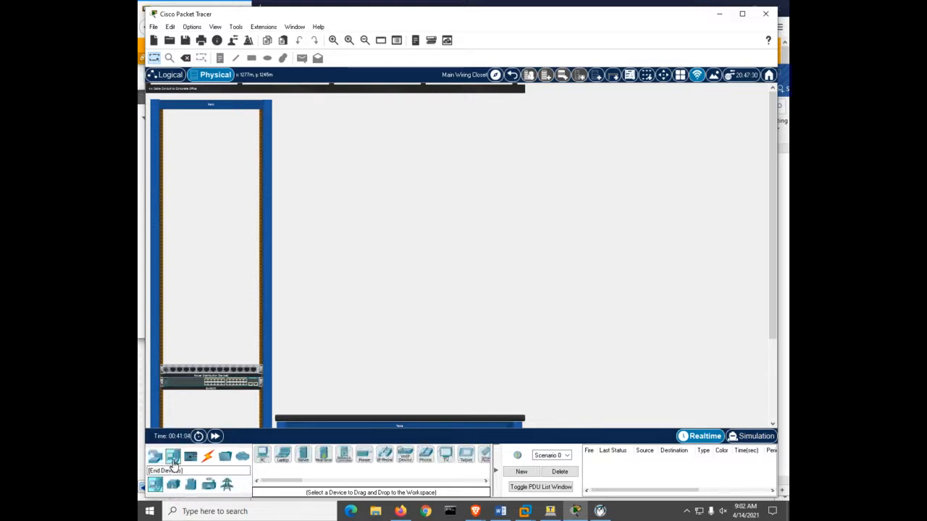
{"action": "left_click", "coordinate": [263, 455]}
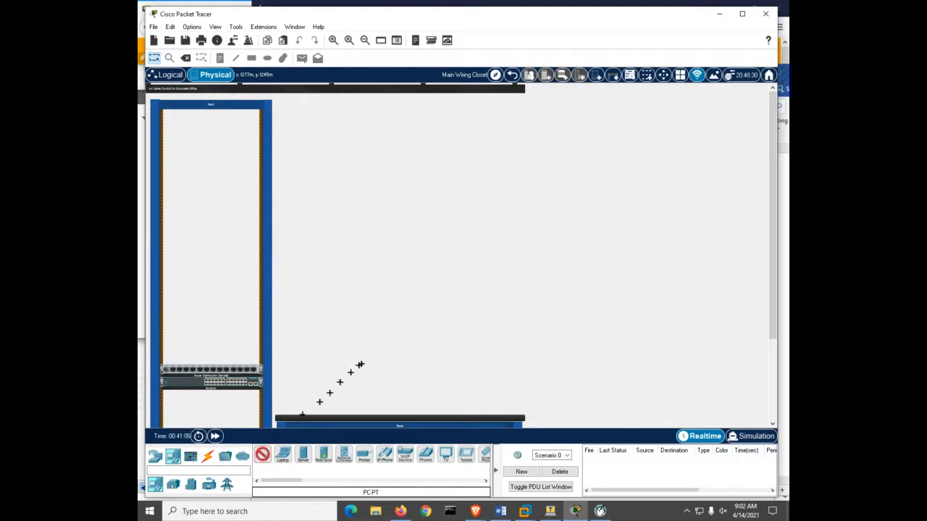
{"action": "left_click", "coordinate": [359, 365]}
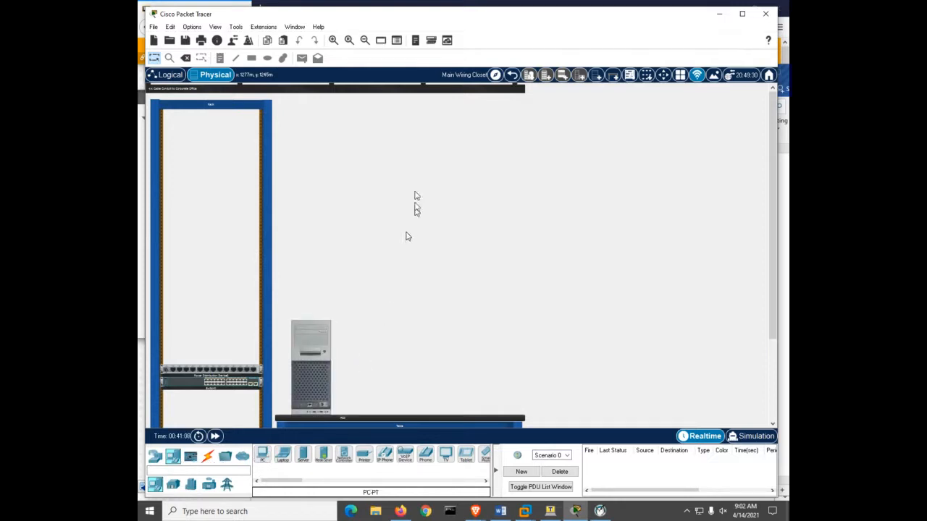
- Move the power distribution device higher in the rack, leaving a gap above the switch
{"action": "left_click", "coordinate": [338, 43]}
{"action": "left_click", "coordinate": [338, 43]}
{"action": "left_click", "coordinate": [338, 44]}
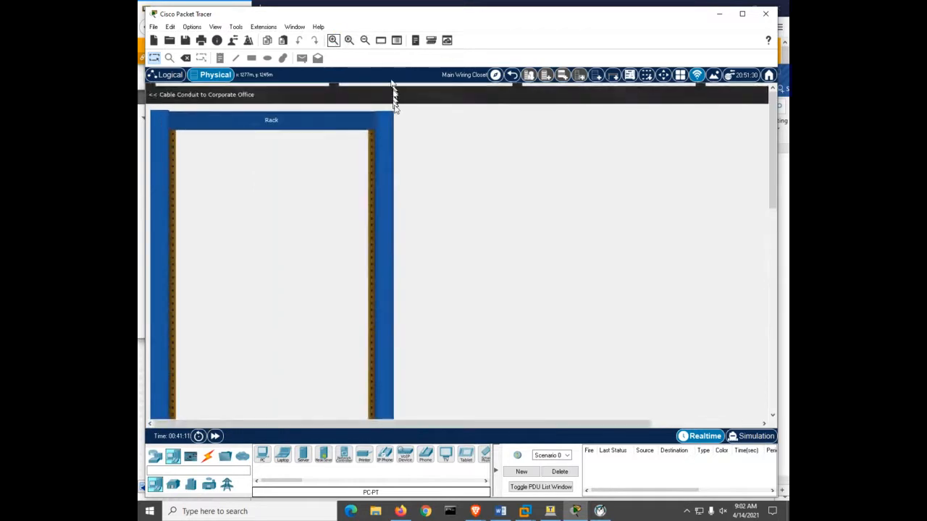
{"action": "scroll", "coordinate": [434, 212], "scroll_direction": "down", "scroll_amount": 8}
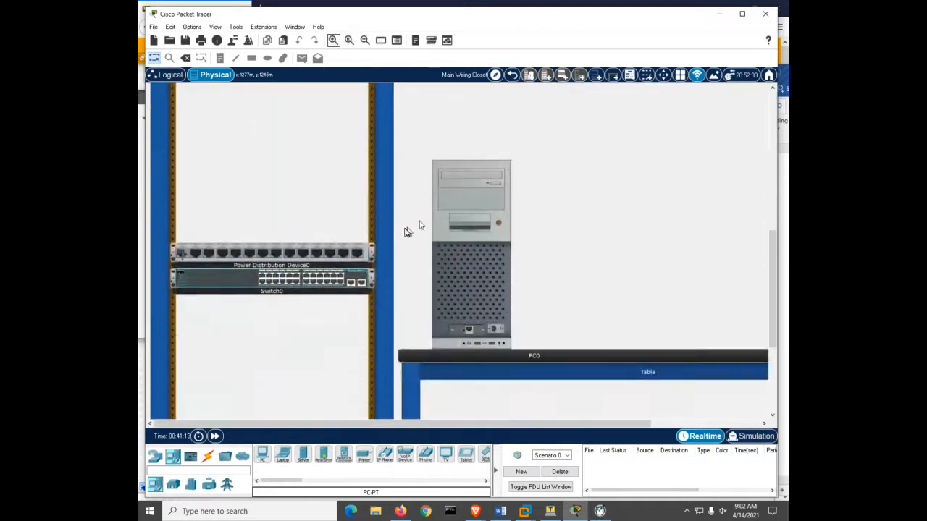
{"action": "left_click_drag", "start_coordinate": [281, 256], "coordinate": [292, 93]}
{"action": "left_click_drag", "start_coordinate": [271, 239], "coordinate": [278, 156]}
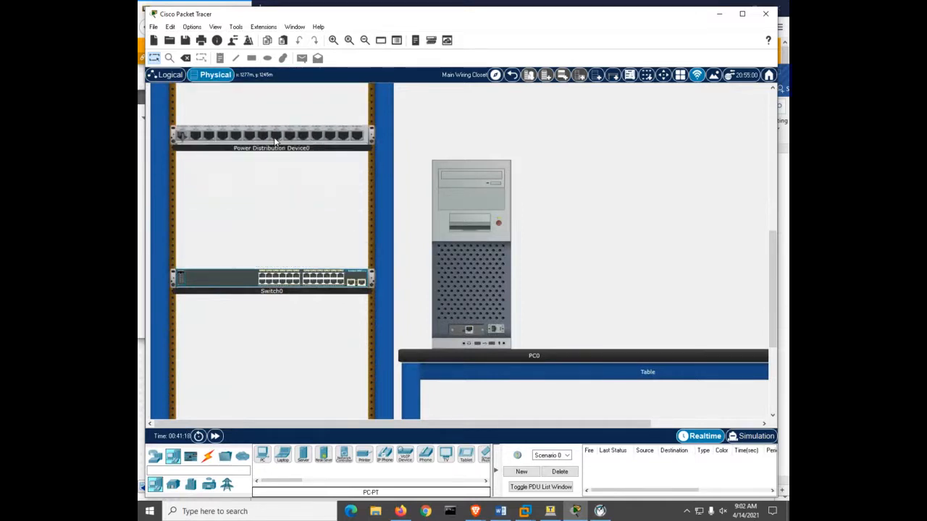
- Connect Switch0's FastEthernet0/6 port to PC0's Ethernet port with a copper straight-through cable
{"action": "left_click", "coordinate": [333, 40]}
{"action": "scroll", "coordinate": [366, 168], "scroll_direction": "down", "scroll_amount": 3}
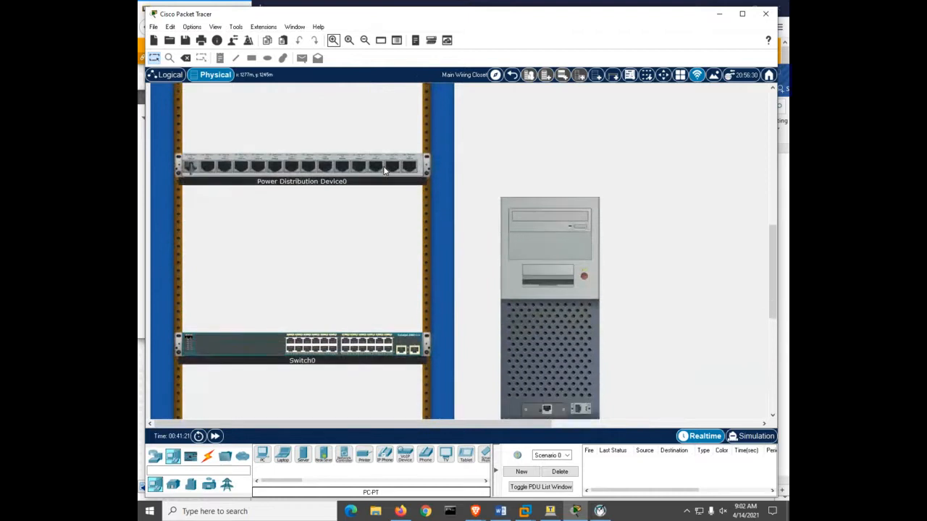
{"action": "left_click", "coordinate": [333, 39]}
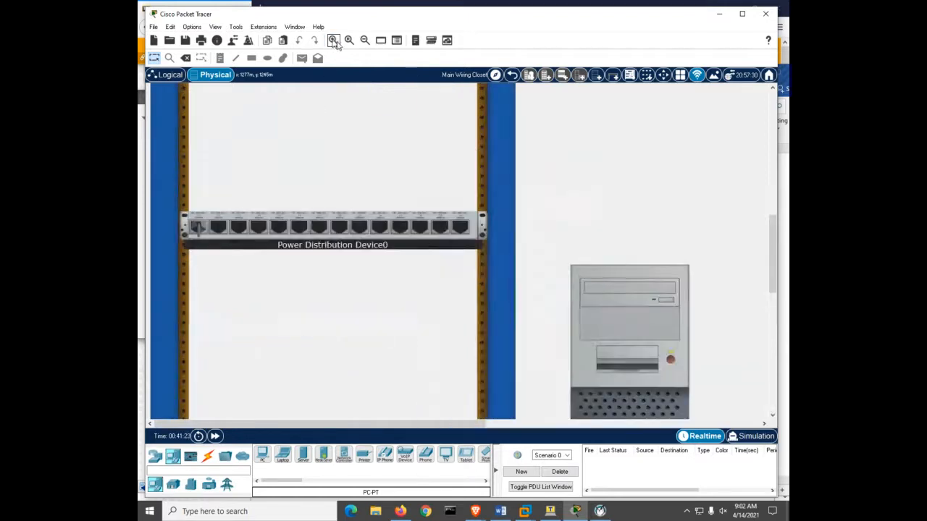
{"action": "scroll", "coordinate": [362, 279], "scroll_direction": "down", "scroll_amount": 3}
{"action": "scroll", "coordinate": [362, 282], "scroll_direction": "down", "scroll_amount": 1}
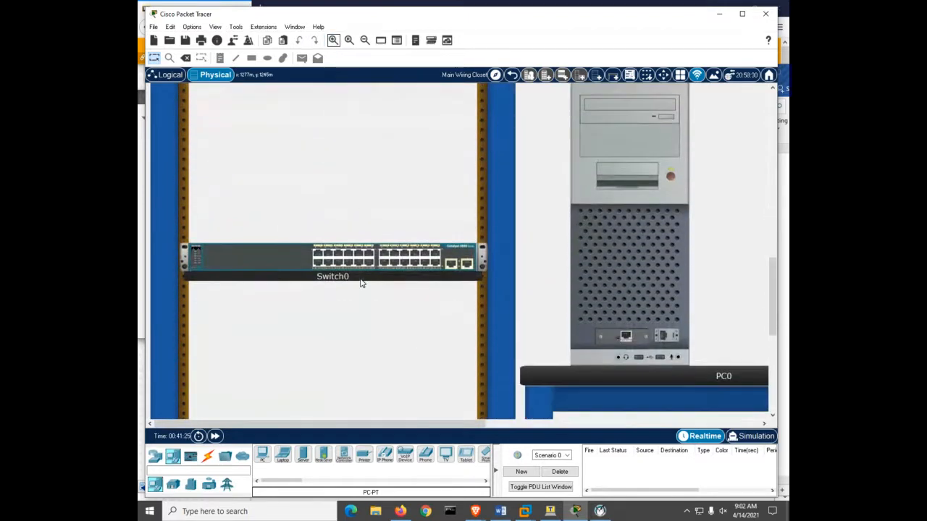
{"action": "scroll", "coordinate": [362, 283], "scroll_direction": "up", "scroll_amount": 1}
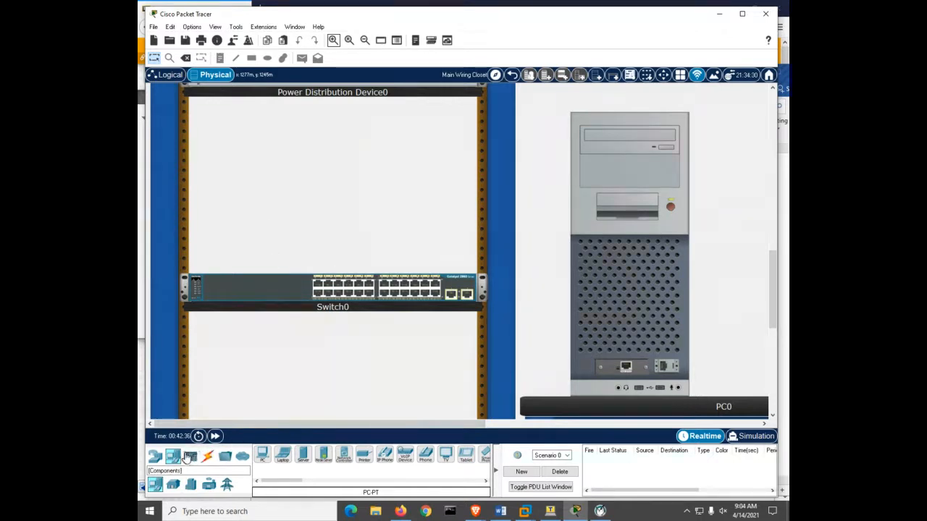
{"action": "left_click", "coordinate": [208, 459]}
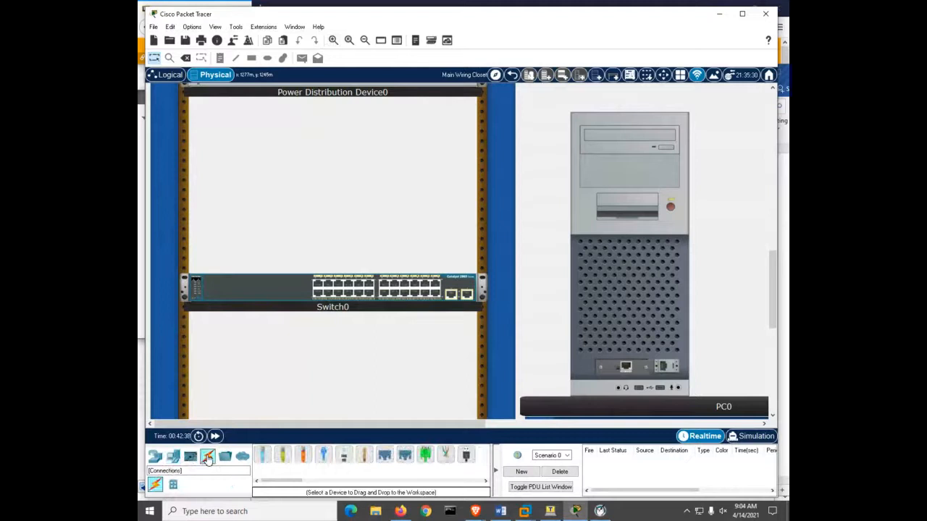
{"action": "left_click", "coordinate": [284, 457]}
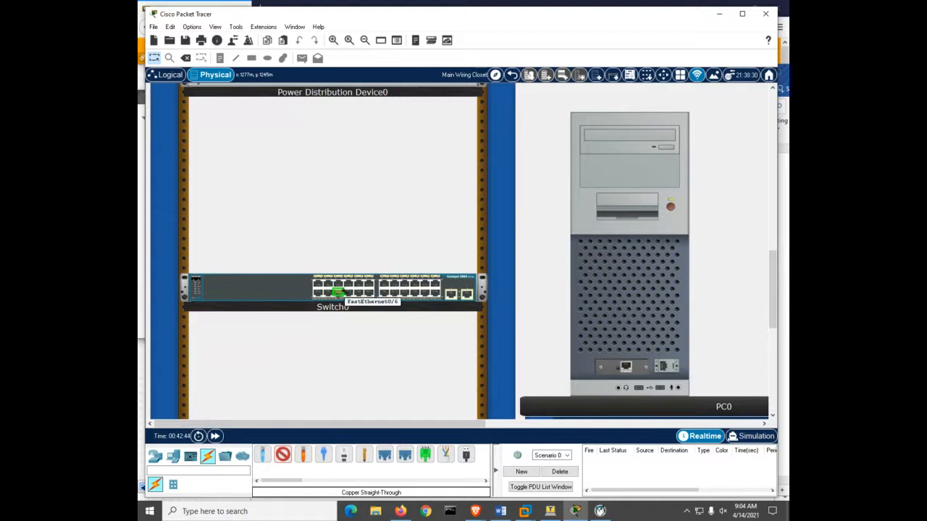
{"action": "left_click", "coordinate": [338, 293]}
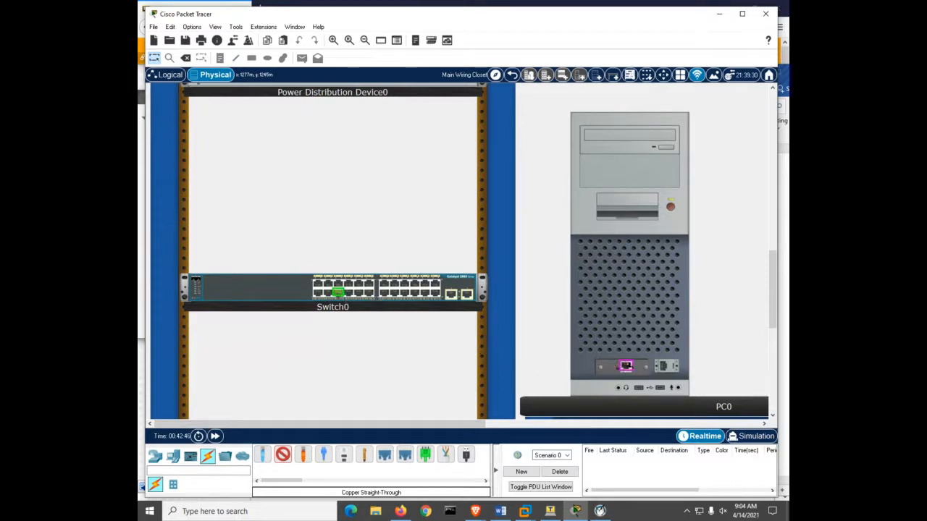
{"action": "left_click", "coordinate": [628, 366]}
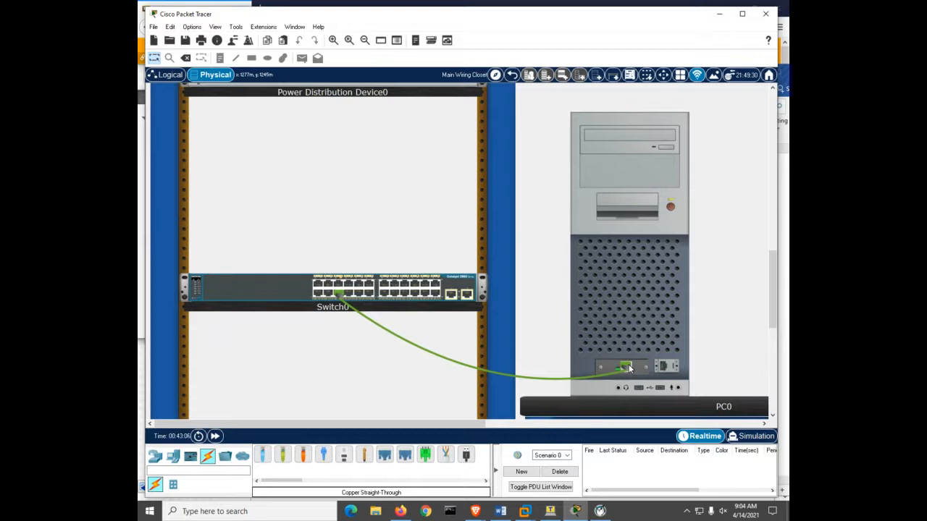
- Run a console cable from PC0's RS 232 port to the console port on the rear of Switch0
{"action": "left_click", "coordinate": [263, 456]}
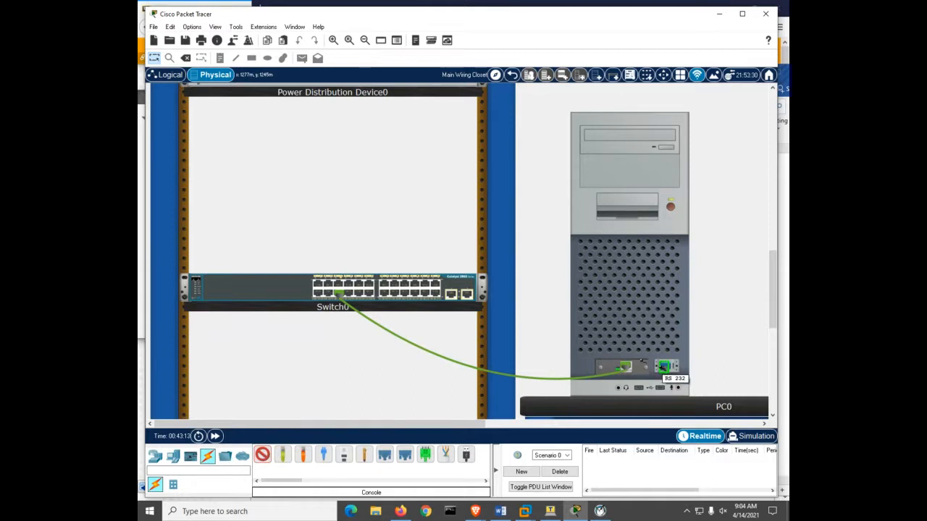
{"action": "left_click", "coordinate": [664, 368]}
{"action": "right_click", "coordinate": [454, 288]}
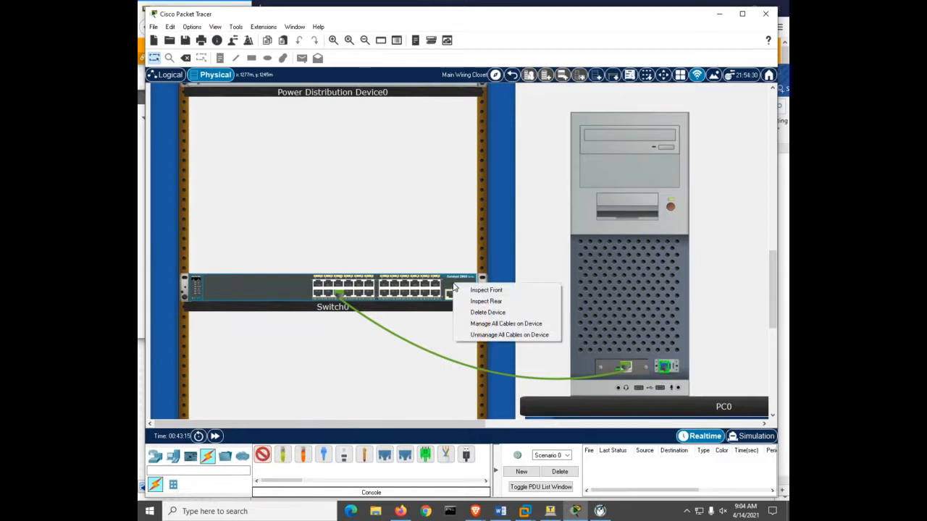
{"action": "left_click", "coordinate": [473, 300]}
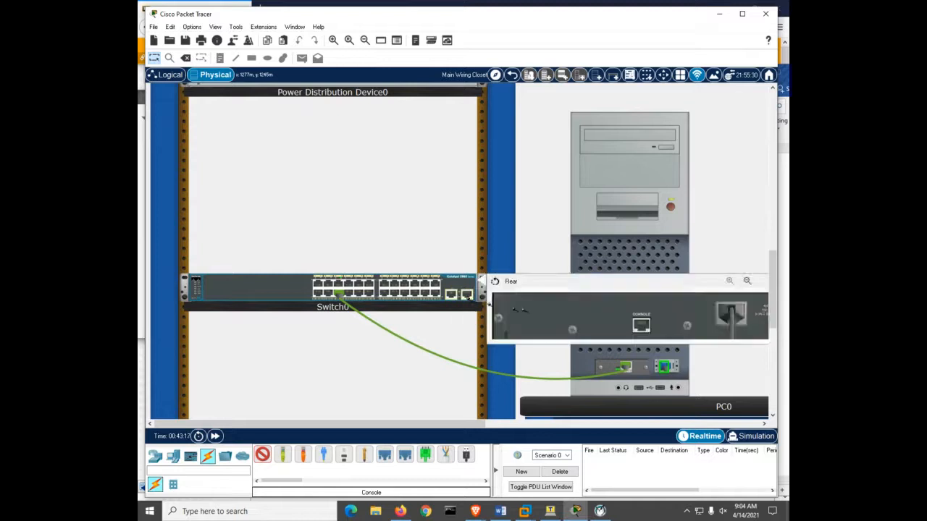
{"action": "left_click", "coordinate": [641, 325]}
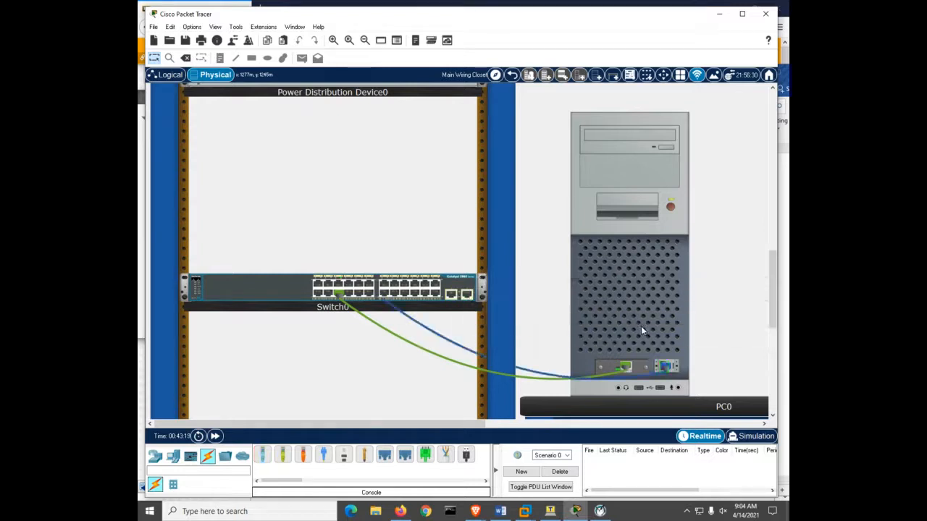
- Inspect the rear of Switch0 to check the console cable connection
{"action": "left_click", "coordinate": [464, 289]}
{"action": "left_click", "coordinate": [476, 300]}
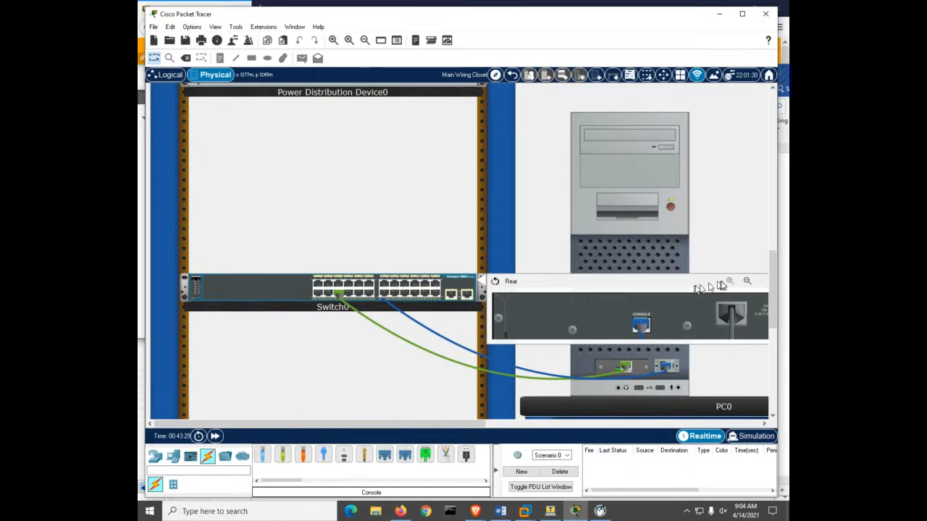
{"action": "left_click", "coordinate": [749, 284]}
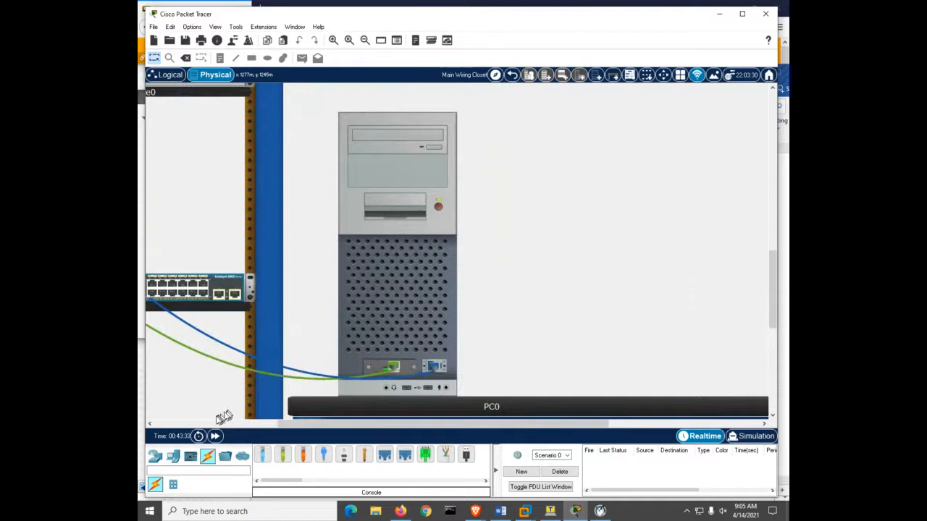
{"action": "left_click", "coordinate": [195, 424]}
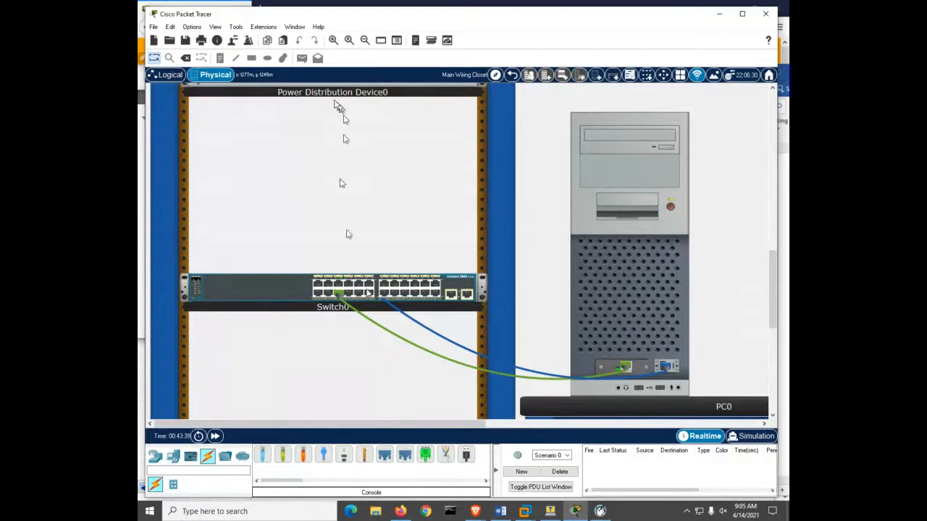
- Display the network in the logical workspace and examine Switch0's port summary
{"action": "left_click", "coordinate": [168, 76]}
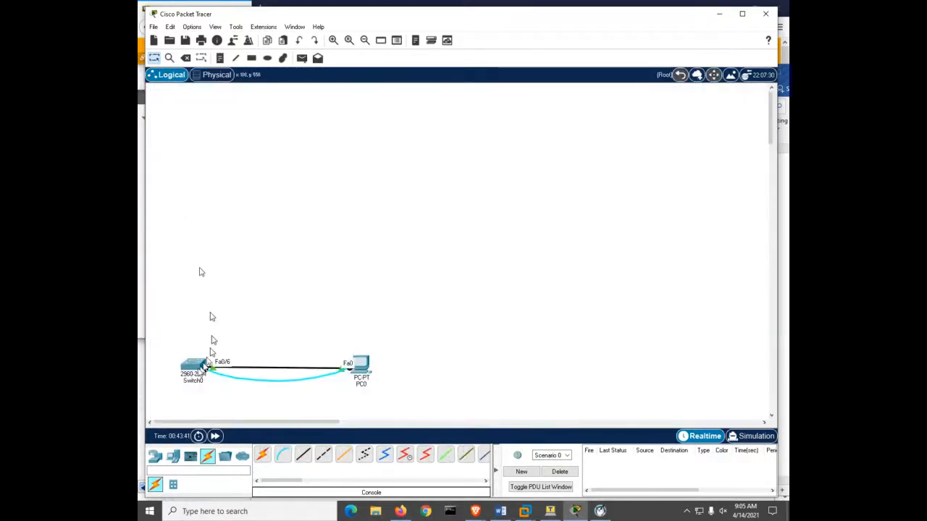
{"action": "mouse_move", "coordinate": [183, 375]}
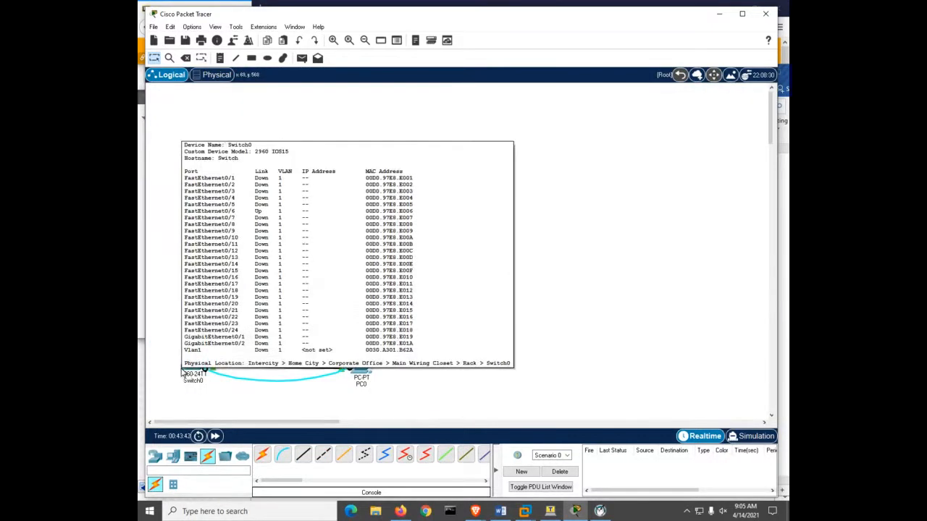
- Move Switch0 and PC0 up to the upper part of the logical workspace, side by side
{"action": "left_click_drag", "start_coordinate": [197, 365], "coordinate": [208, 129]}
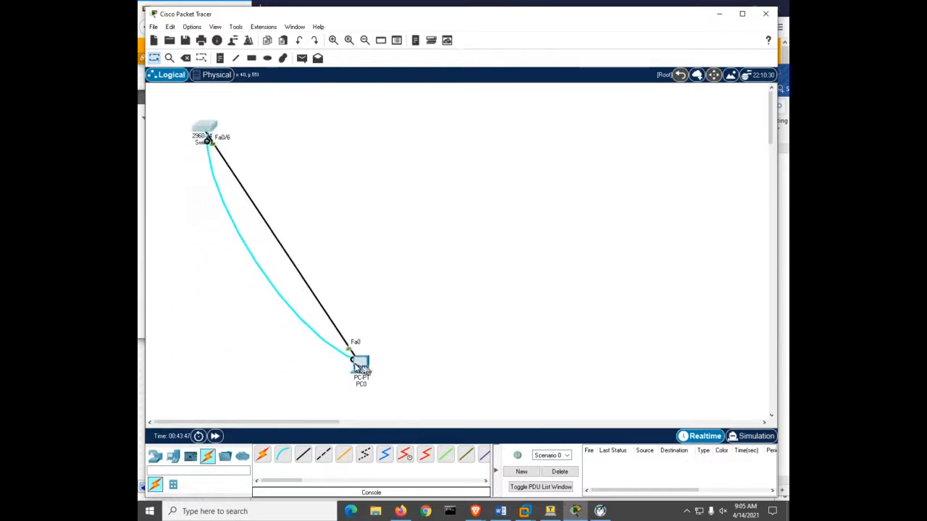
{"action": "left_click_drag", "start_coordinate": [362, 365], "coordinate": [352, 128]}
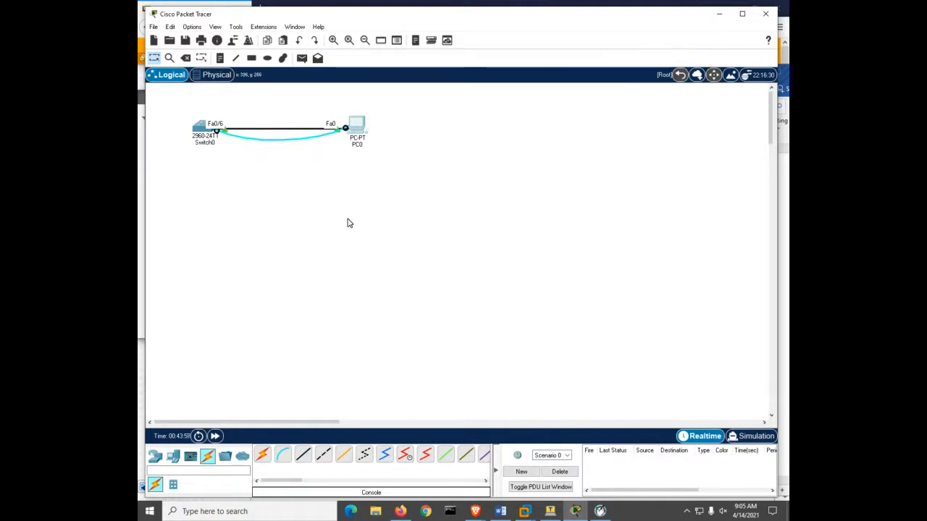
- View Switch0's IOS command line interface and close the device window
{"action": "left_click", "coordinate": [203, 128]}
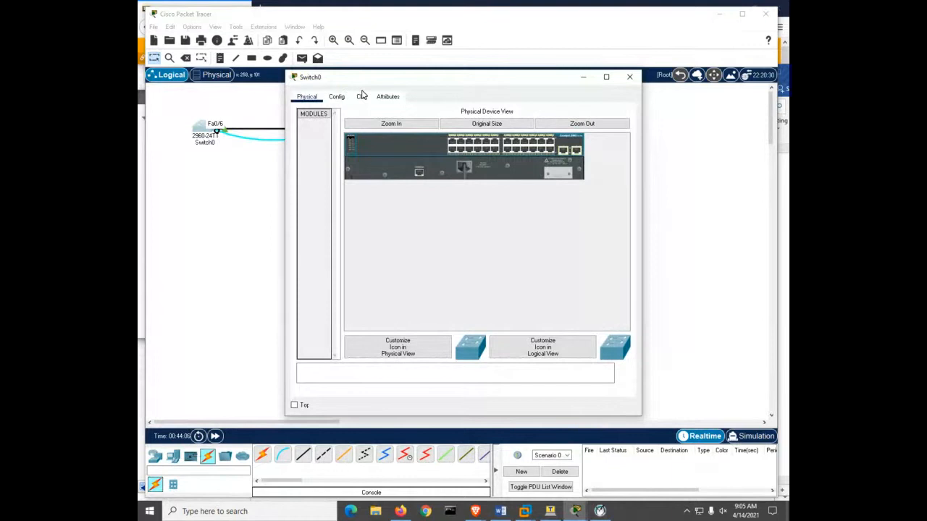
{"action": "left_click", "coordinate": [361, 96]}
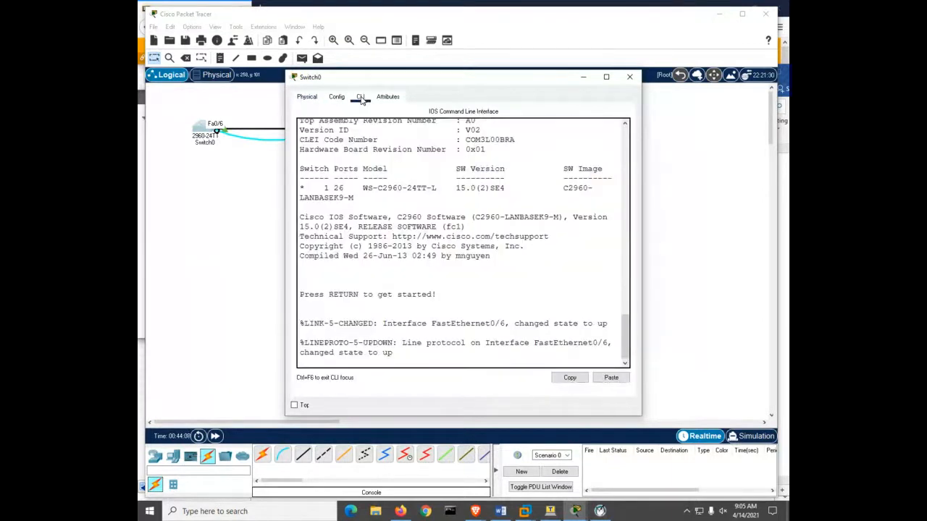
{"action": "left_click", "coordinate": [630, 77]}
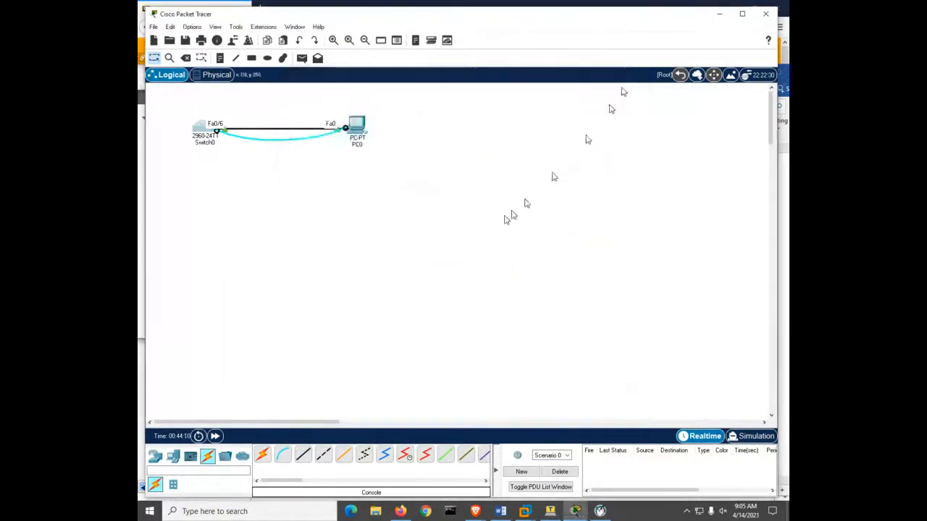
- Start a terminal session on PC0 with 9600 bits per second, 8 data bits, no parity and 1 stop bit, and reach the switch prompt
{"action": "left_click", "coordinate": [360, 124]}
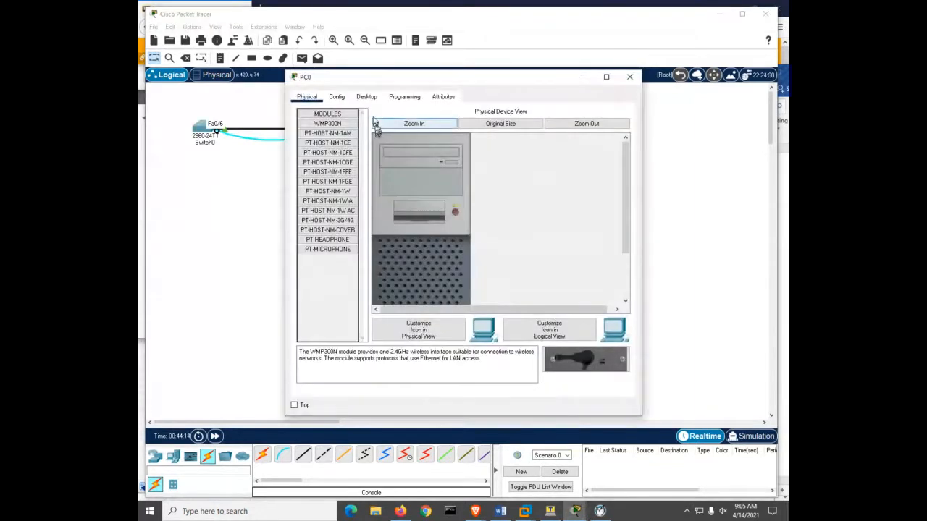
{"action": "left_click", "coordinate": [367, 97]}
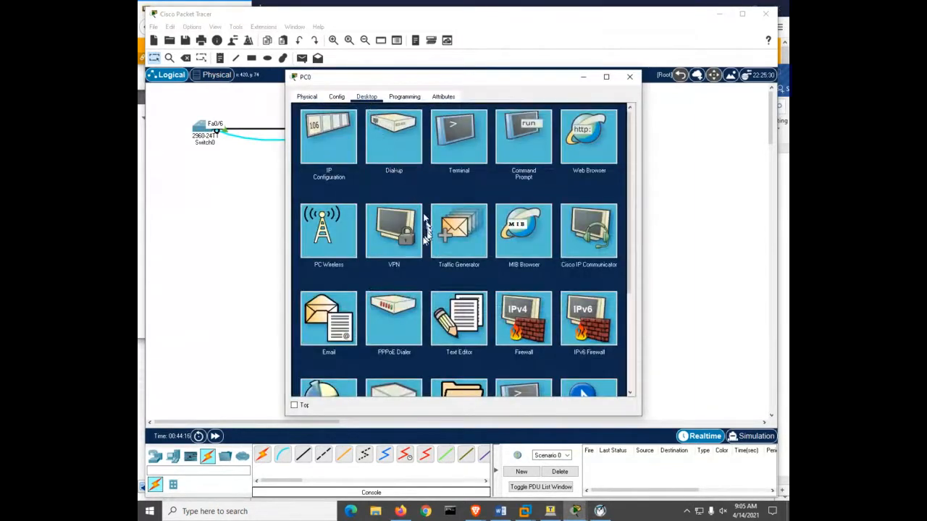
{"action": "left_click", "coordinate": [452, 145]}
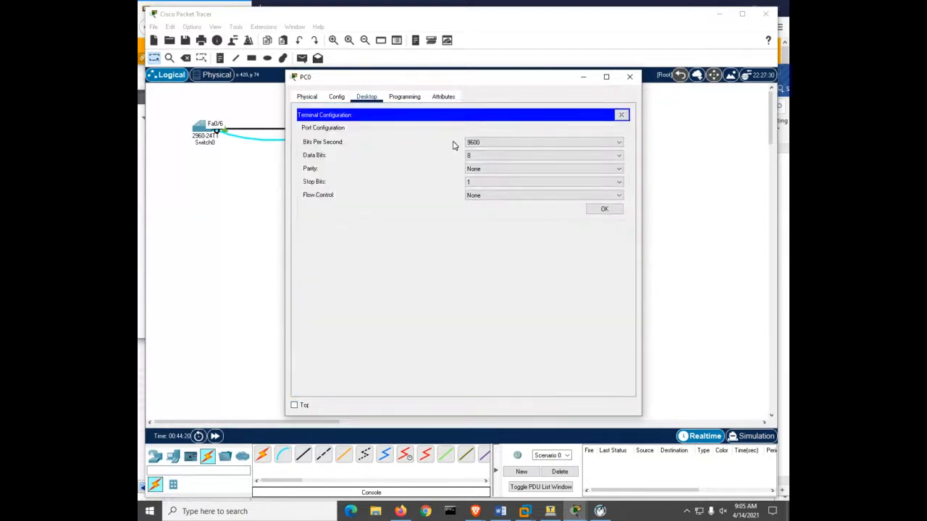
{"action": "left_click", "coordinate": [596, 209]}
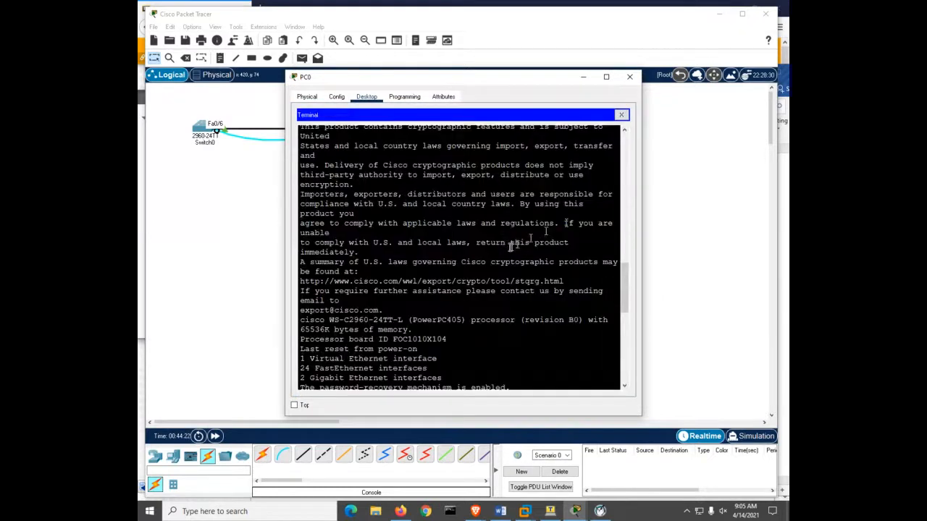
{"action": "key", "text": "Return"}
{"action": "key", "text": "Return"}
{"action": "key", "text": "Return"}
{"action": "key", "text": "Return"}
{"action": "key", "text": "Return"}
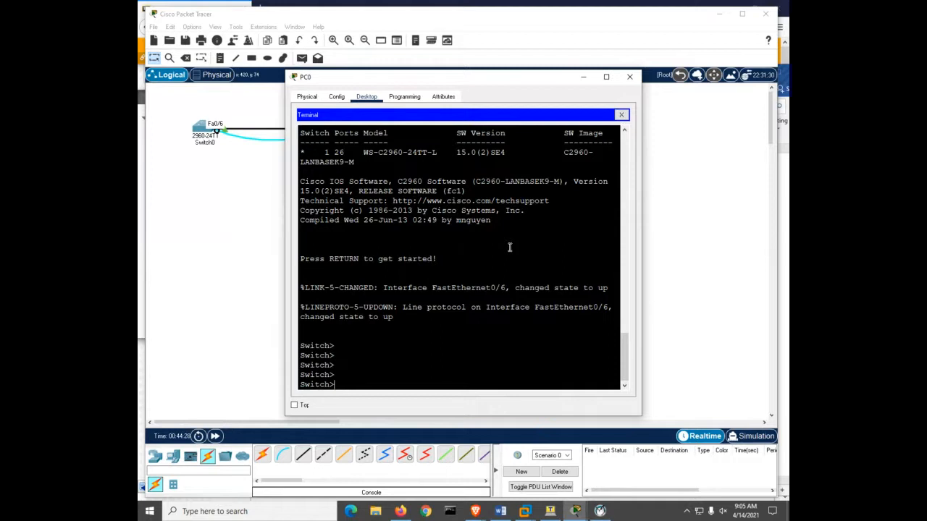
- Minimize Packet Tracer, the PC0 window, the lab document and the browser, and bring the Tera Term COM1 session into focus
{"action": "left_click", "coordinate": [723, 20]}
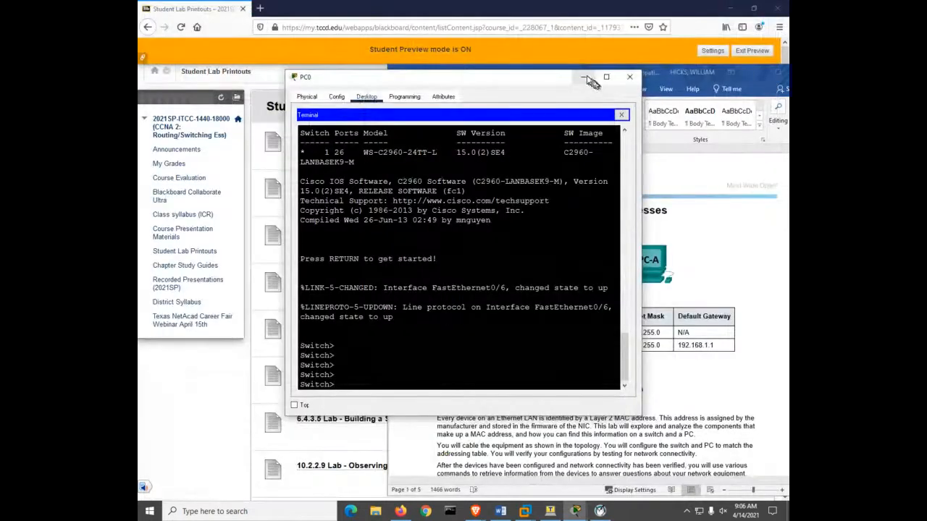
{"action": "left_click", "coordinate": [586, 77]}
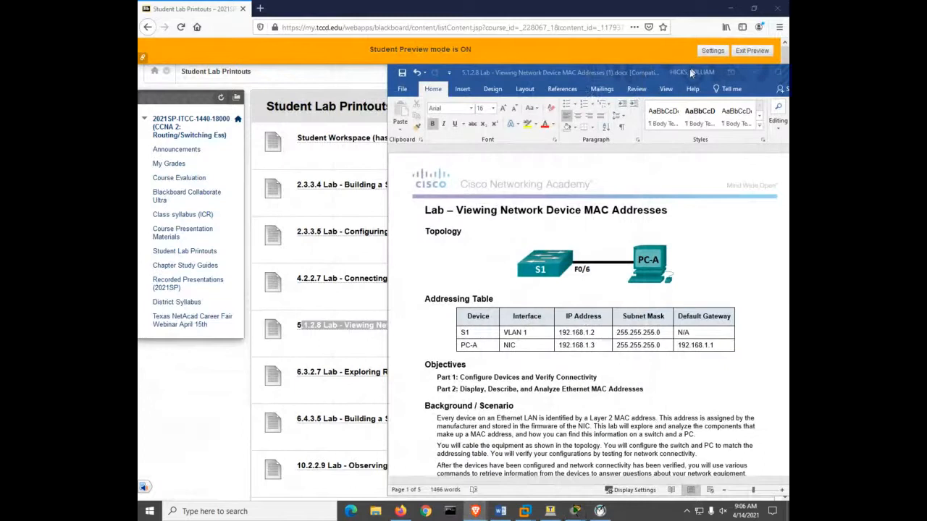
{"action": "left_click", "coordinate": [752, 72]}
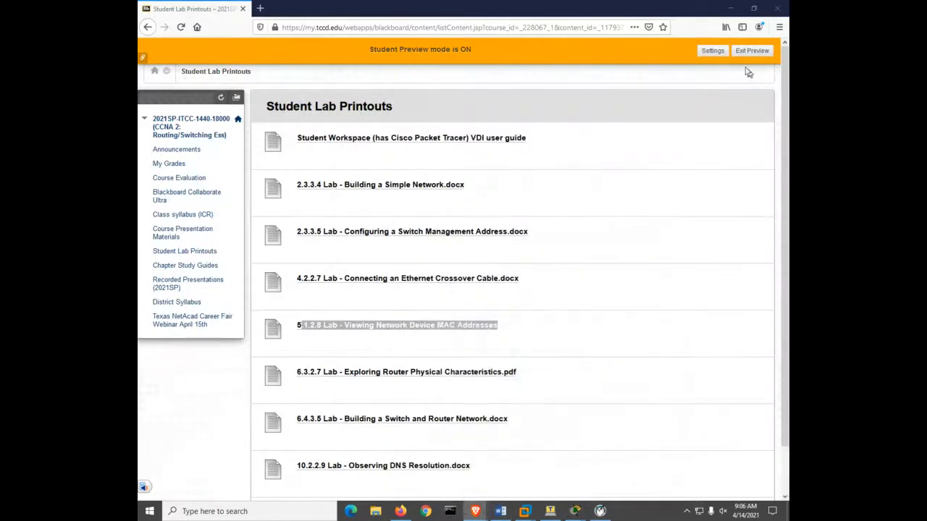
{"action": "left_click", "coordinate": [730, 8]}
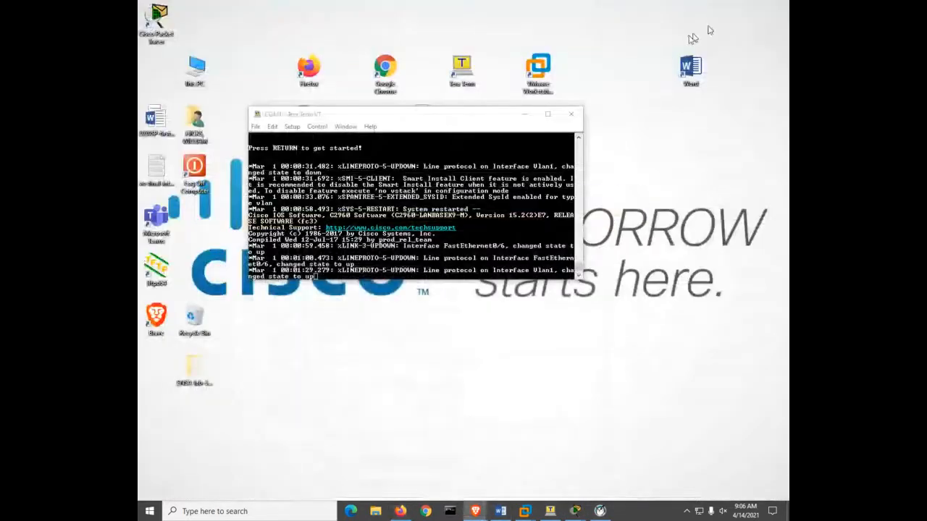
{"action": "left_click", "coordinate": [411, 118]}
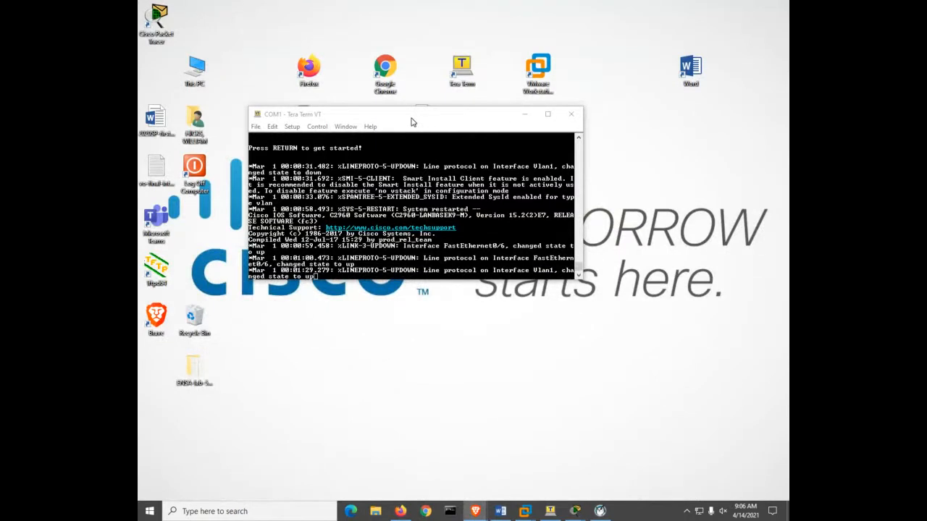
{"action": "left_click", "coordinate": [413, 121]}
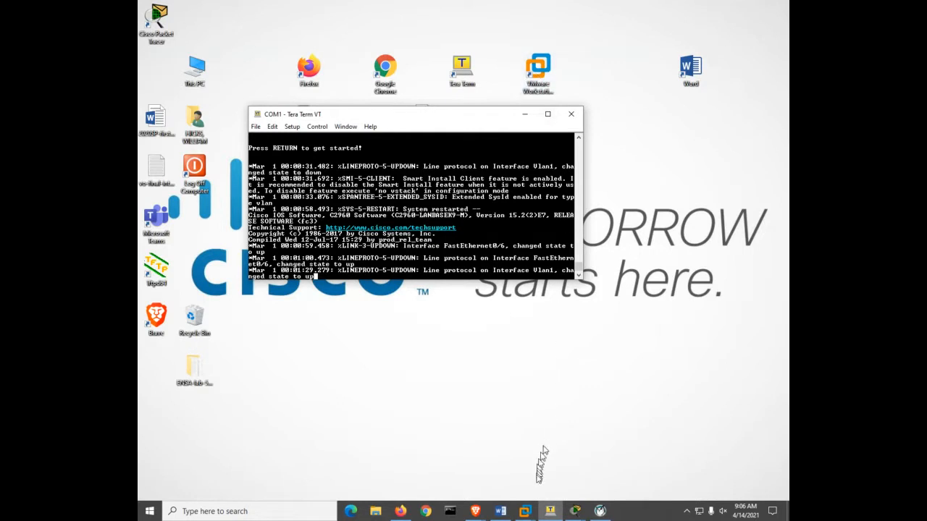
- Switch to the PC-A virtual machine in VMware Workstation and allow it to be discoverable on Network 9
{"action": "left_click", "coordinate": [527, 510]}
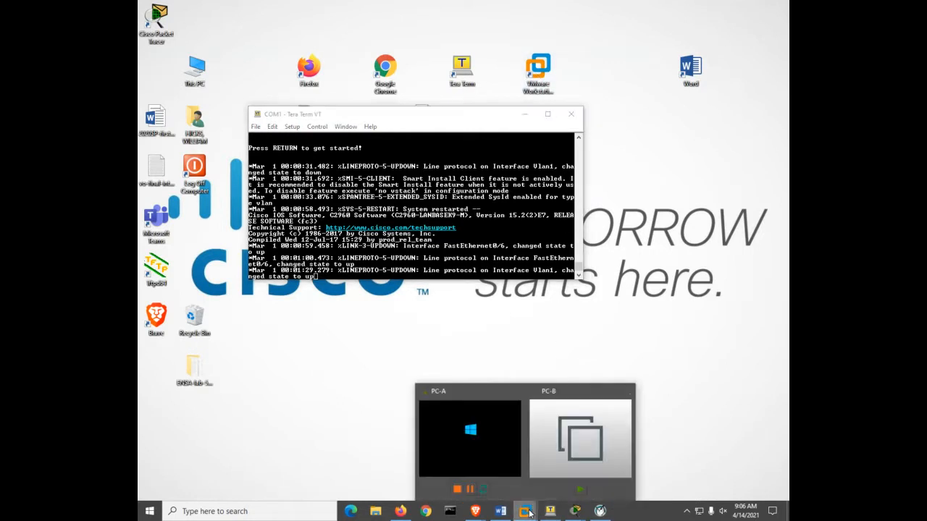
{"action": "left_click", "coordinate": [503, 449]}
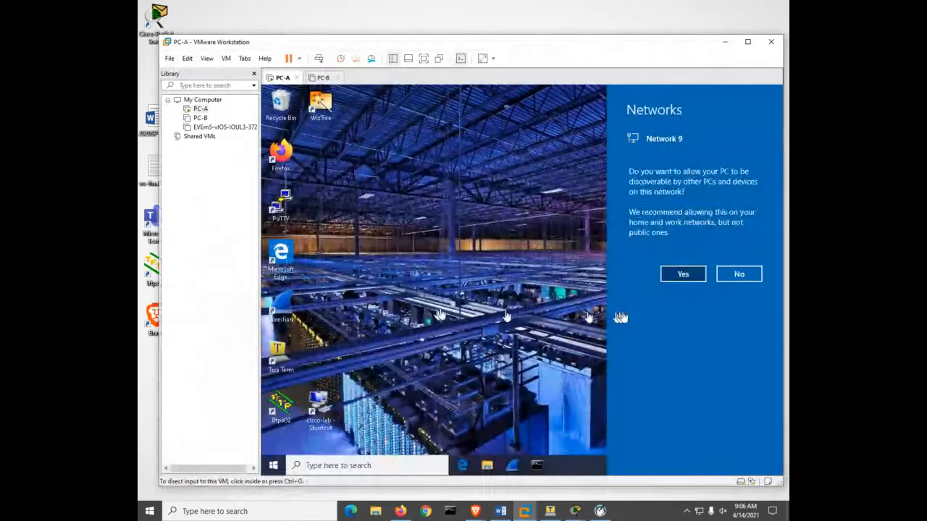
{"action": "left_click", "coordinate": [686, 276]}
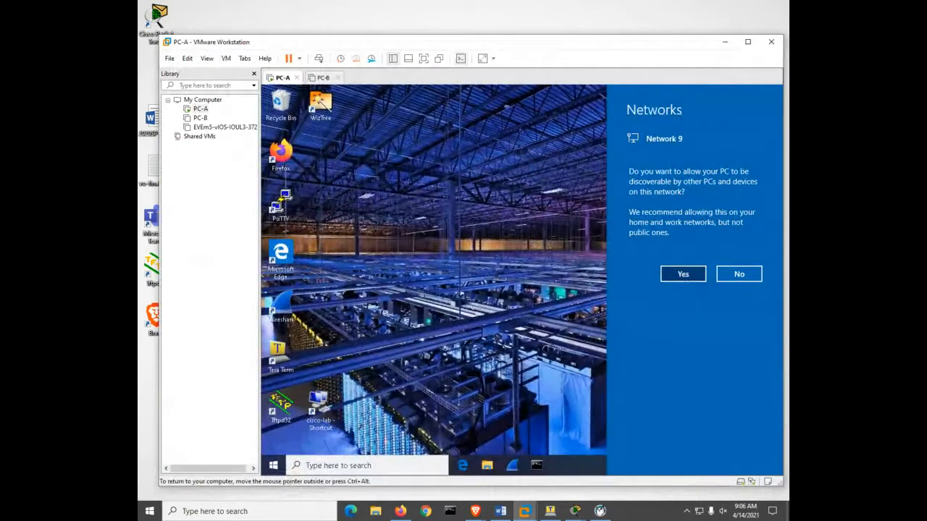
{"action": "left_click", "coordinate": [678, 275]}
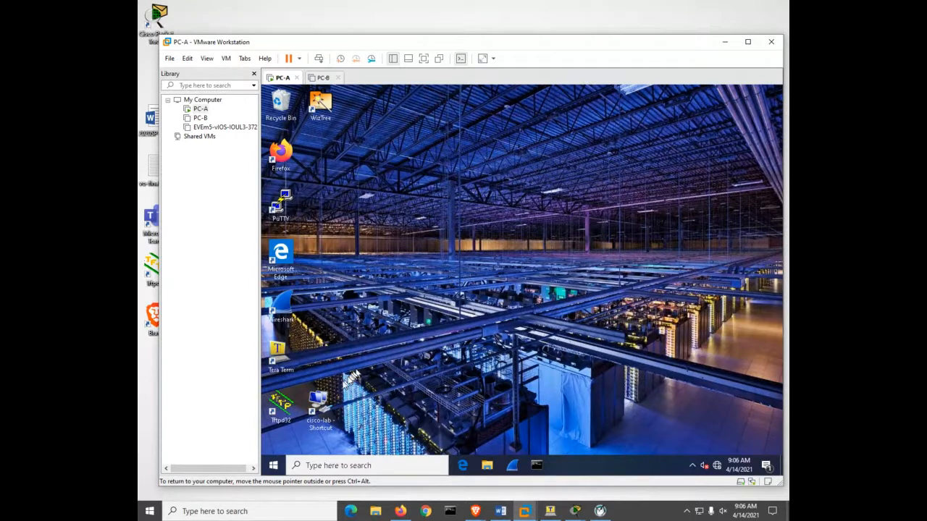
- Open the IPv4 properties of PC-A's cisco-lab adapter and clear the existing static address, leaving manual addressing selected
{"action": "left_click", "coordinate": [315, 409]}
{"action": "double_click", "coordinate": [315, 409]}
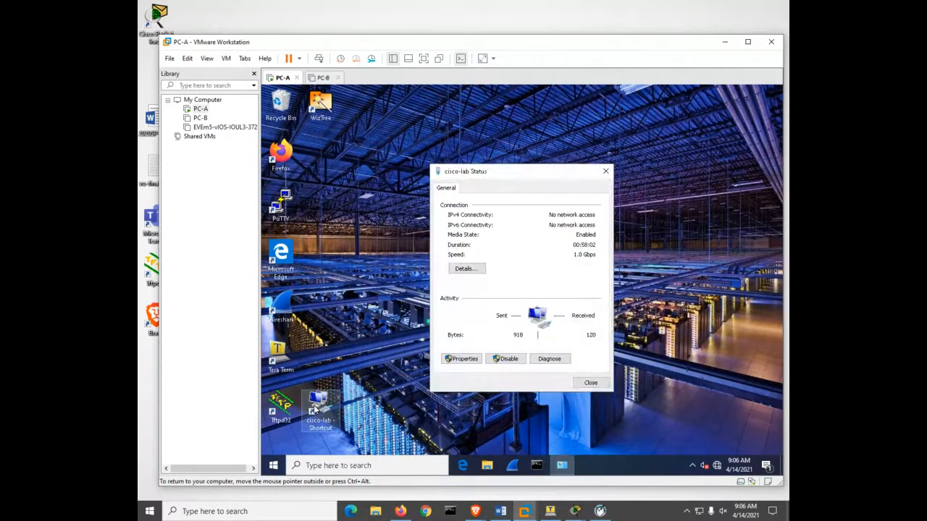
{"action": "left_click", "coordinate": [461, 358]}
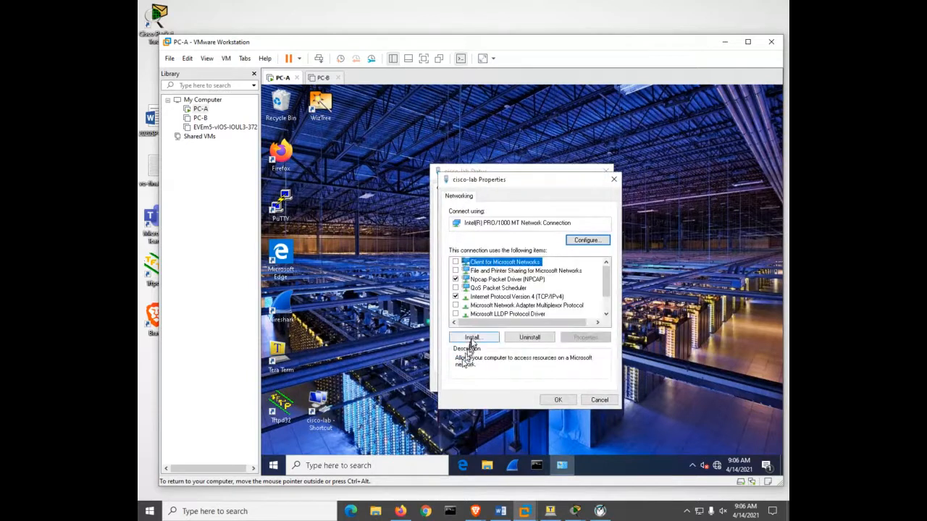
{"action": "left_click", "coordinate": [482, 300]}
{"action": "double_click", "coordinate": [484, 302]}
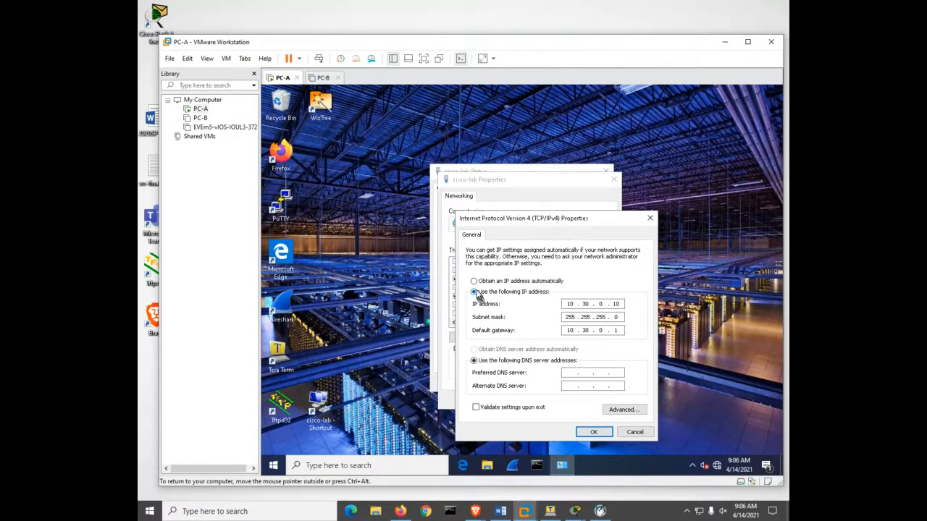
{"action": "left_click", "coordinate": [475, 282]}
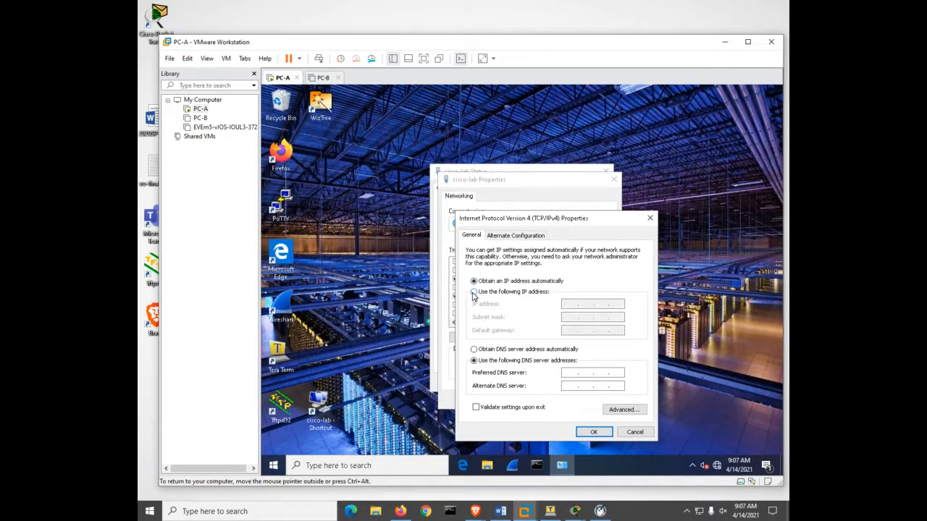
{"action": "left_click", "coordinate": [473, 293]}
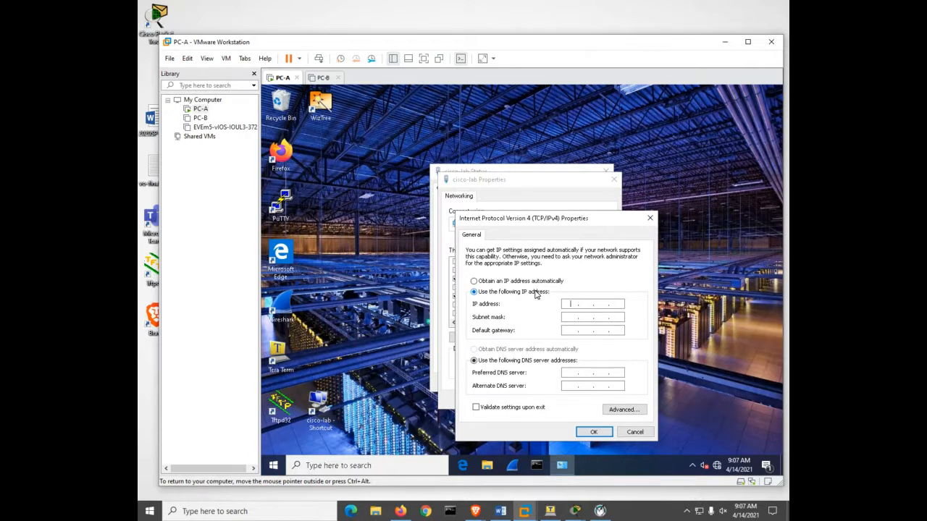
- Set PC-A's IP address to 192.168.1.3, subnet mask to 255.255.255.0 and default gateway to 192.168.1.1, and apply the adapter settings
{"action": "type", "text": "192.168.1.3"}
{"action": "key", "text": "Tab"}
{"action": "key", "text": "Tab"}
{"action": "type", "text": "192 . 168 . 1 . 1"}
{"action": "left_click", "coordinate": [595, 432]}
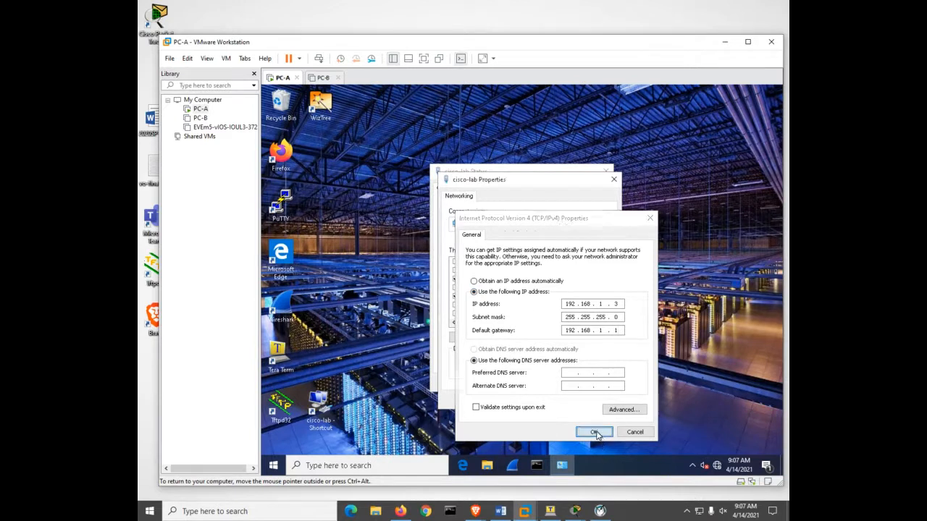
{"action": "left_click", "coordinate": [556, 400]}
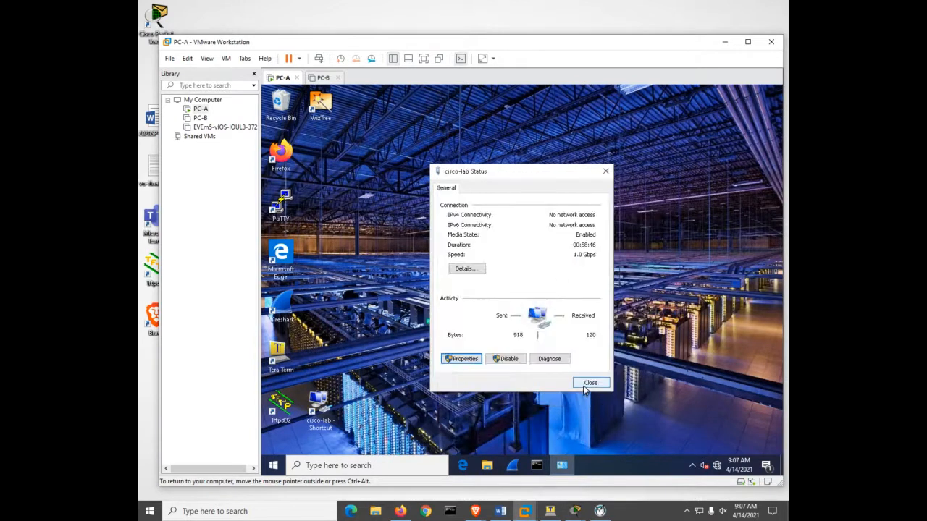
{"action": "left_click", "coordinate": [590, 383]}
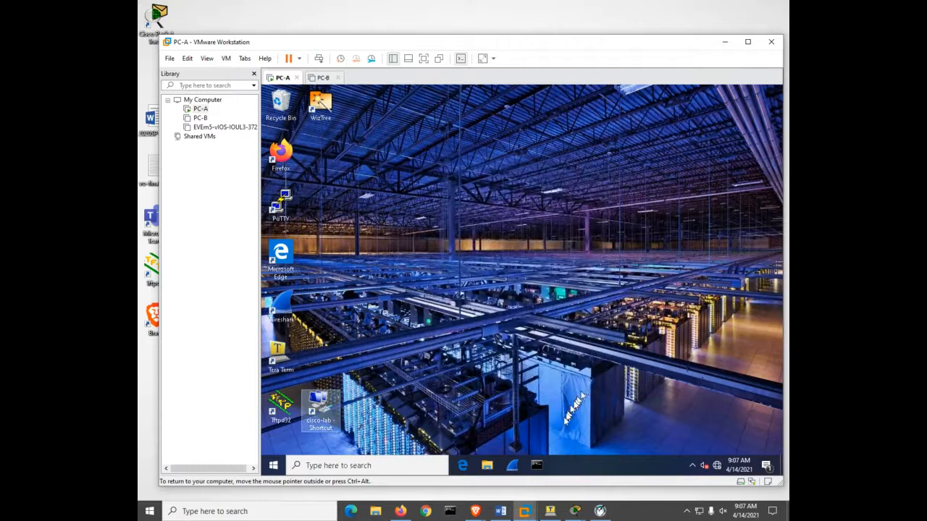
- Check PC-A's IP configuration by running ipconfig in its Command Prompt
{"action": "left_click", "coordinate": [537, 466]}
{"action": "left_click", "coordinate": [507, 309]}
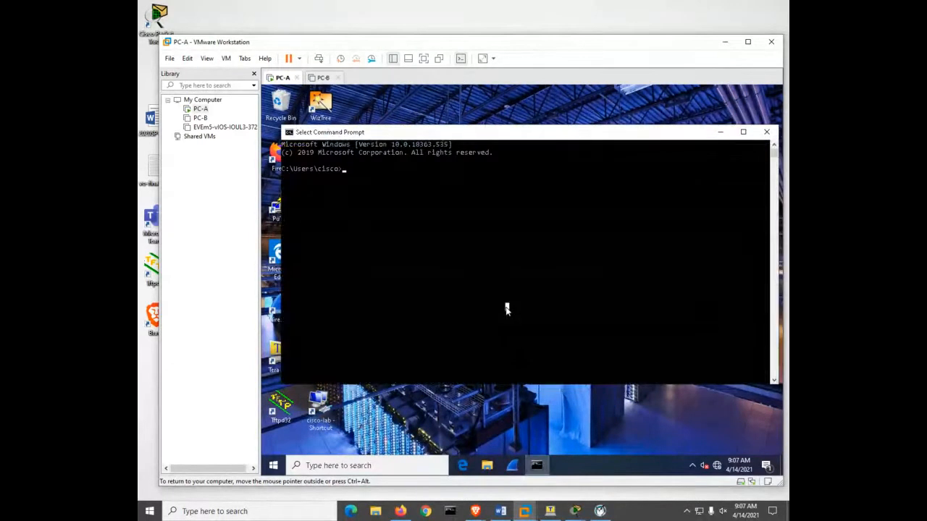
{"action": "type", "text": "ipconfig"}
{"action": "key", "text": "Return"}
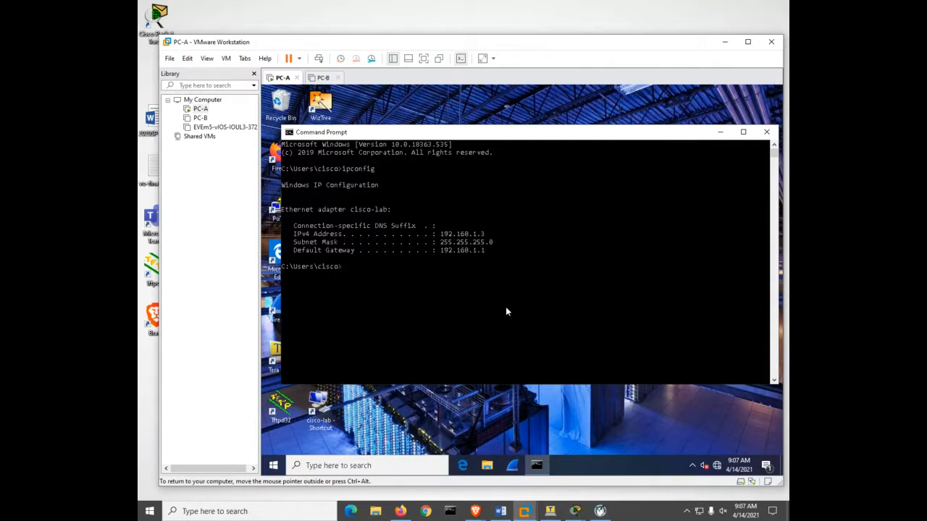
- Switch to the Tera Term COM1 session and set its terminal font size to 14
{"action": "left_click", "coordinate": [524, 512]}
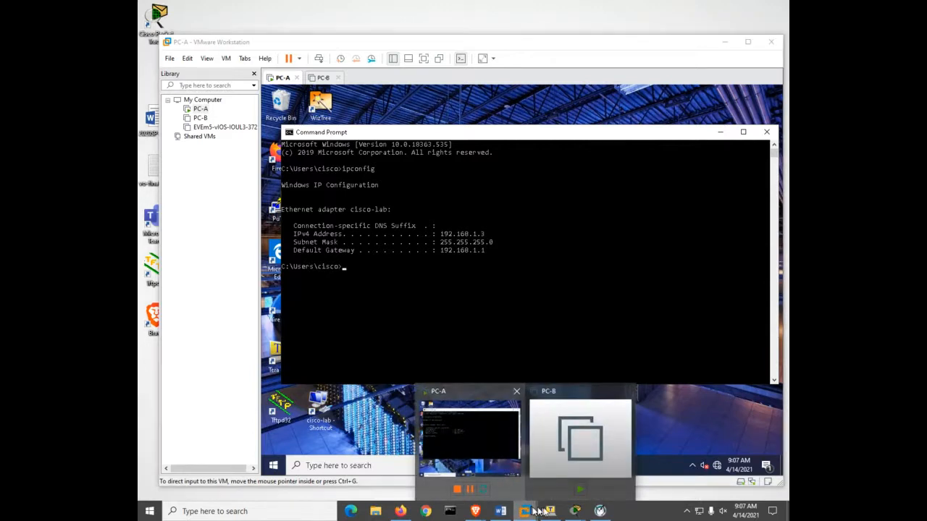
{"action": "left_click", "coordinate": [550, 511]}
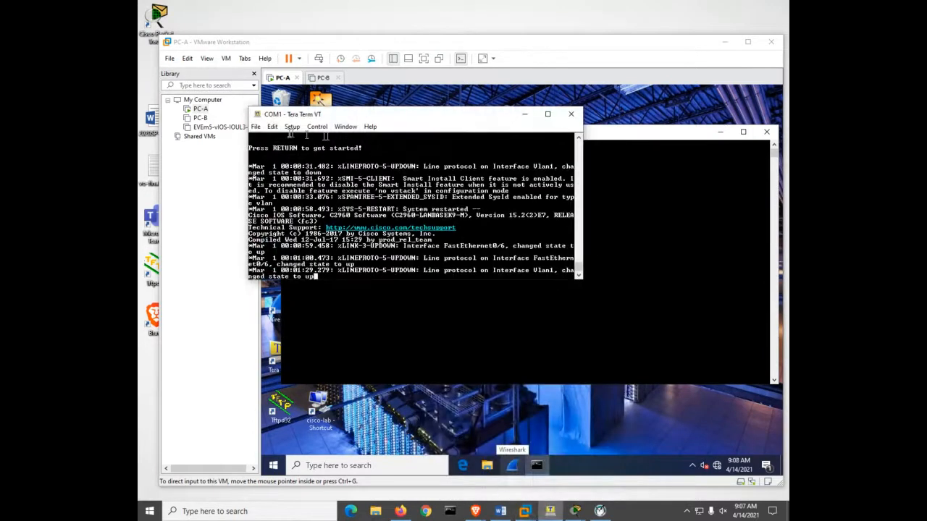
{"action": "left_click", "coordinate": [291, 127]}
{"action": "mouse_move", "coordinate": [297, 160]}
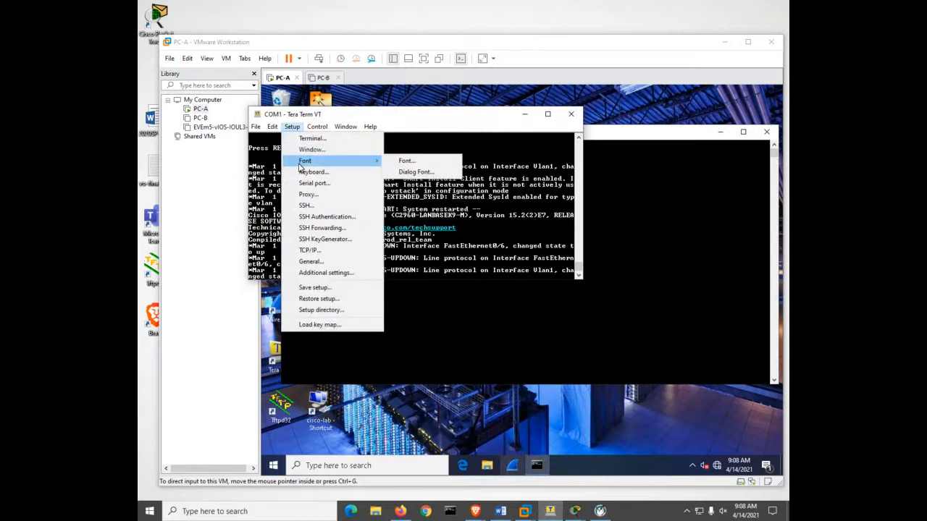
{"action": "left_click", "coordinate": [395, 160]}
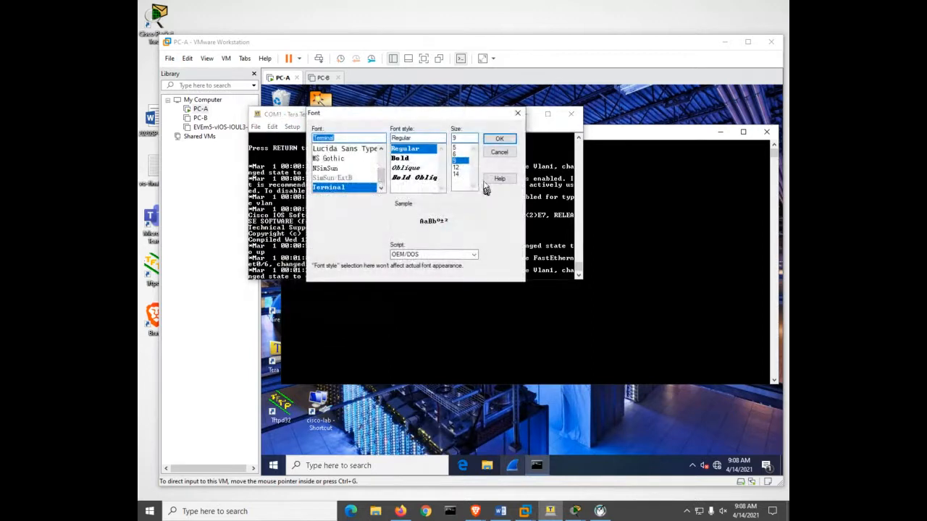
{"action": "left_click", "coordinate": [461, 174]}
{"action": "left_click", "coordinate": [499, 140]}
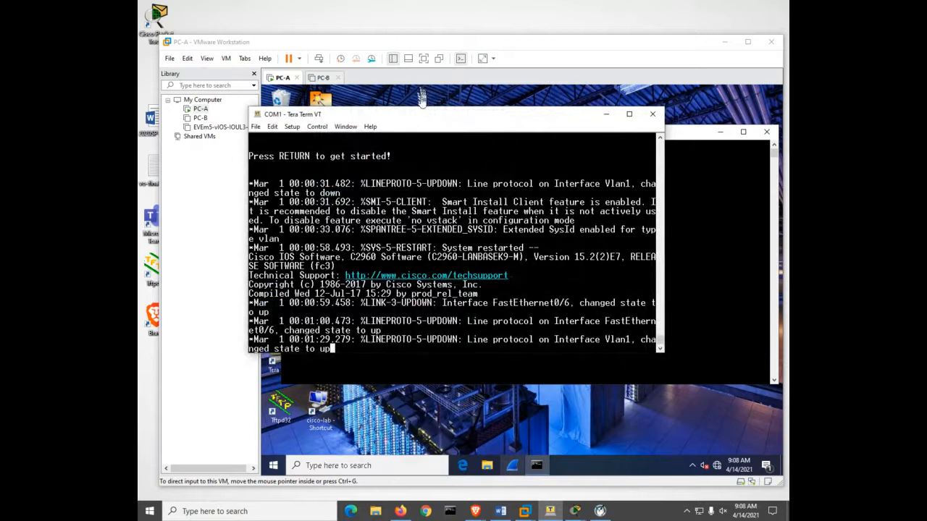
- Bring up the switch's user prompt in the COM1 console and display the IP interface summary with sh ip int b
{"action": "left_click_drag", "start_coordinate": [420, 119], "coordinate": [316, 22]}
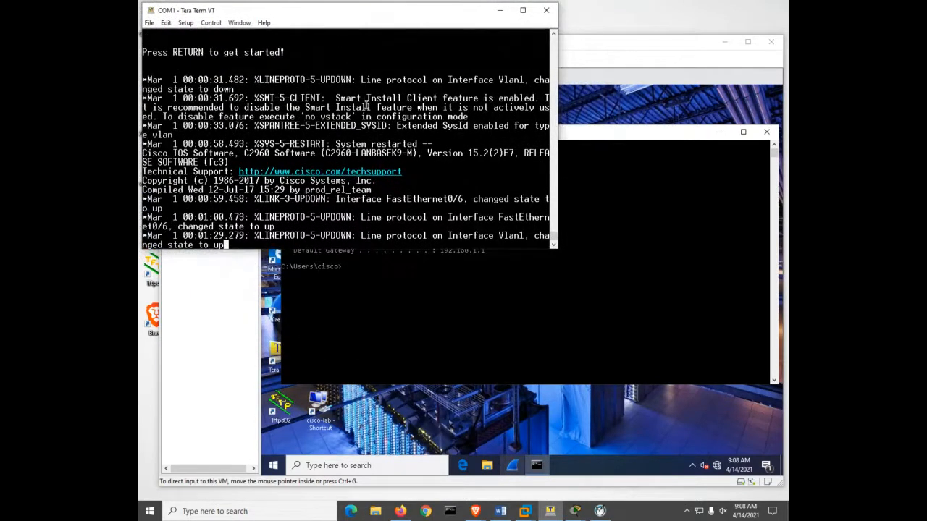
{"action": "key", "text": "Return"}
{"action": "key", "text": "Return"}
{"action": "key", "text": "Return"}
{"action": "key", "text": "Return"}
{"action": "key", "text": "Return"}
{"action": "key", "text": "Return"}
{"action": "key", "text": "Return"}
{"action": "key", "text": "Return"}
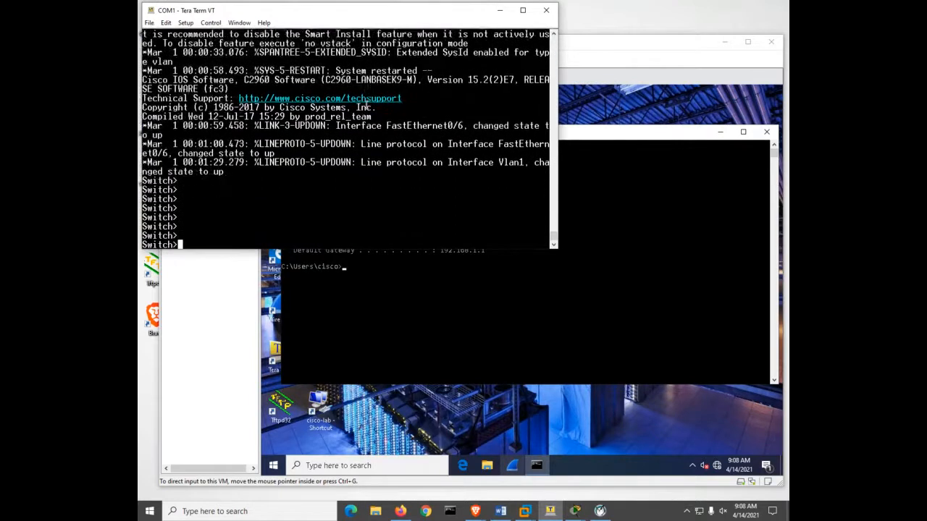
{"action": "type", "text": "sh ip int b"}
{"action": "key", "text": "Return"}
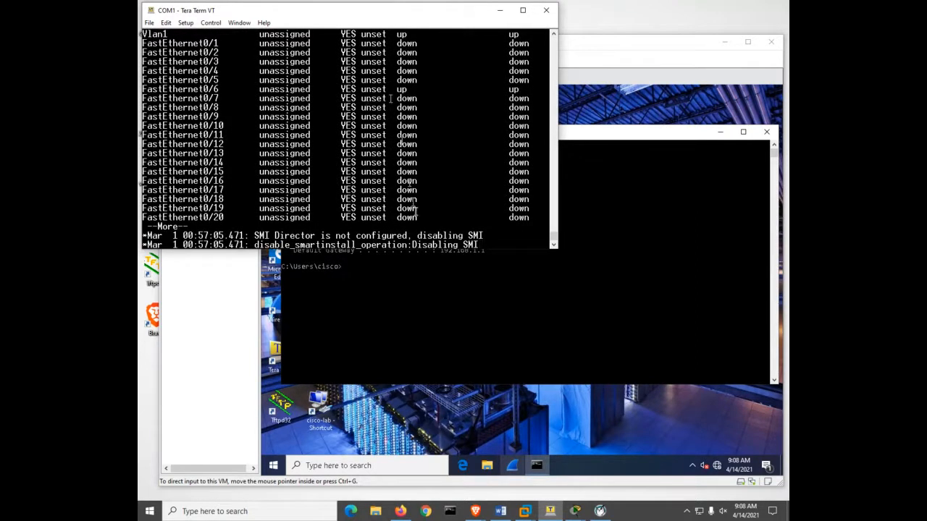
- Switch to PC-A's Command Prompt and ping PC-A's own address, 192.168.1.3
{"action": "left_click", "coordinate": [505, 300]}
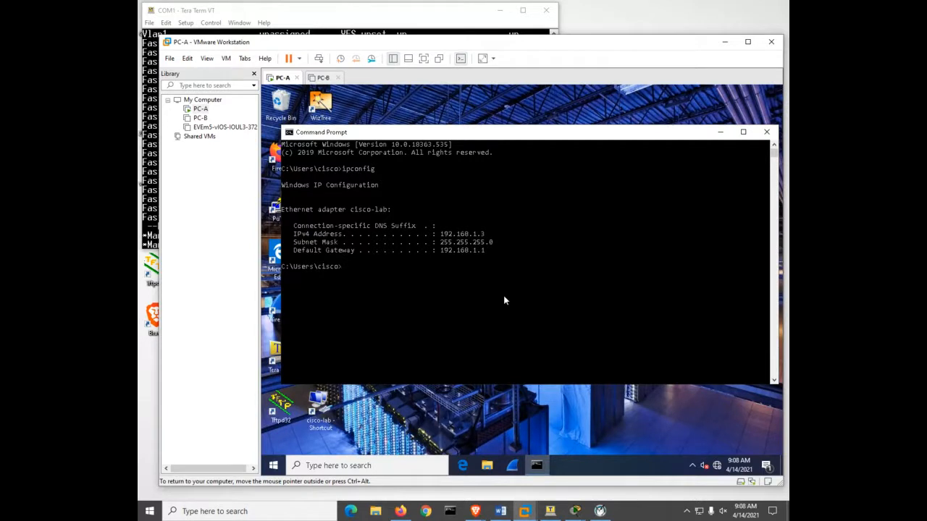
{"action": "left_click", "coordinate": [555, 277]}
{"action": "type", "text": "ping 192.168.1.3"}
{"action": "key", "text": "Return"}
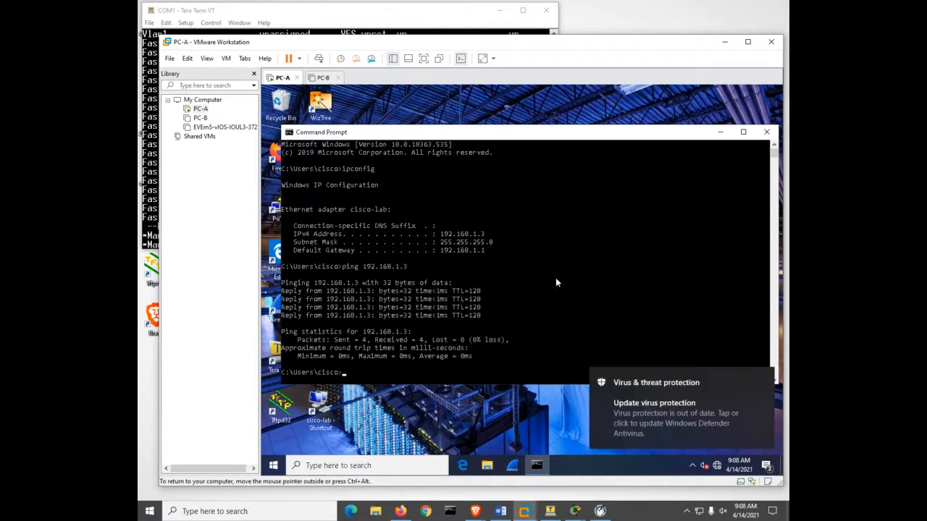
{"action": "key", "text": "Up"}
{"action": "key", "text": "BackSpace"}
{"action": "type", "text": "2.168.1."}
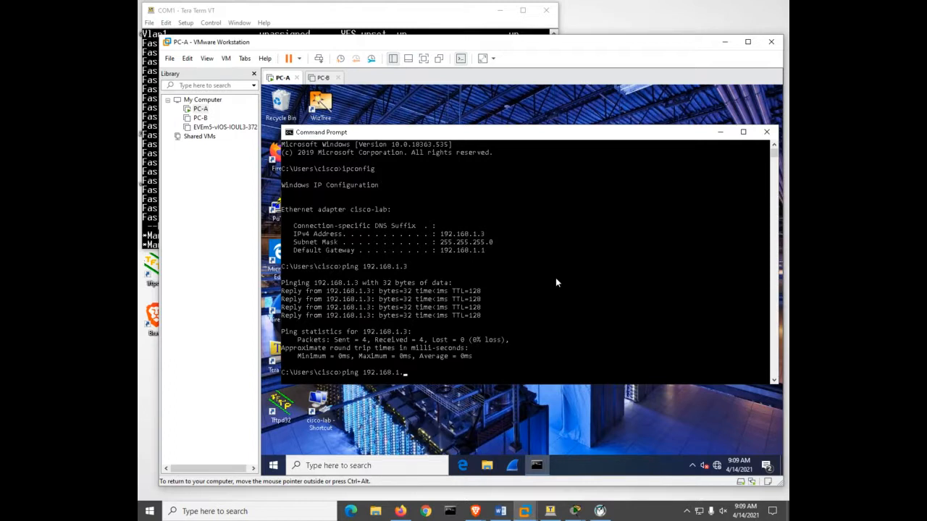
{"action": "key", "text": "BackSpace"}
{"action": "key", "text": "BackSpace"}
{"action": "key", "text": "BackSpace"}
{"action": "key", "text": "BackSpace"}
{"action": "key", "text": "BackSpace"}
{"action": "key", "text": "BackSpace"}
{"action": "key", "text": "BackSpace"}
{"action": "key", "text": "BackSpace"}
{"action": "key", "text": "BackSpace"}
{"action": "key", "text": "BackSpace"}
{"action": "key", "text": "BackSpace"}
{"action": "key", "text": "BackSpace"}
{"action": "key", "text": "BackSpace"}
{"action": "key", "text": "BackSpace"}
{"action": "key", "text": "BackSpace"}
- Ping the loopback address 127.0.0.1 from PC-A's Command Prompt
{"action": "type", "text": "ping 127.0.0.1"}
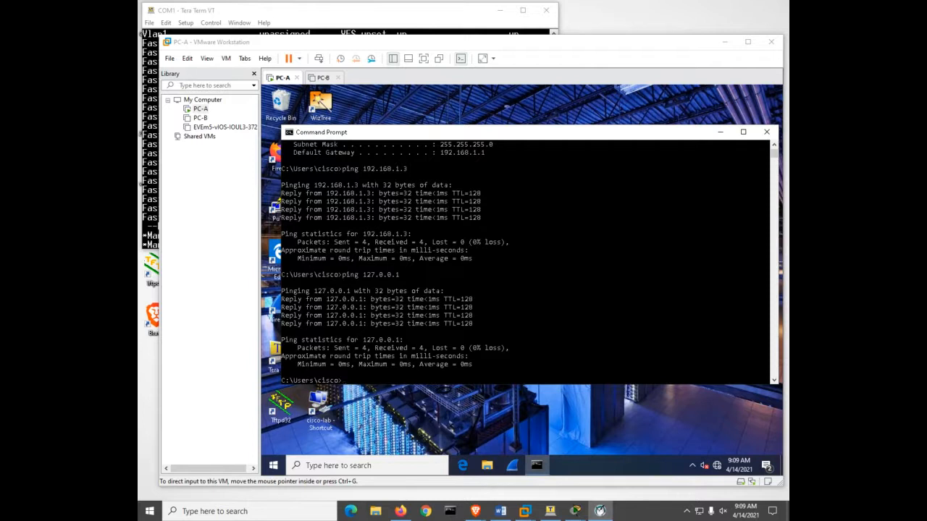
- Ping the switch address 192.168.1.2 from PC-A's Command Prompt
{"action": "left_click", "coordinate": [528, 305]}
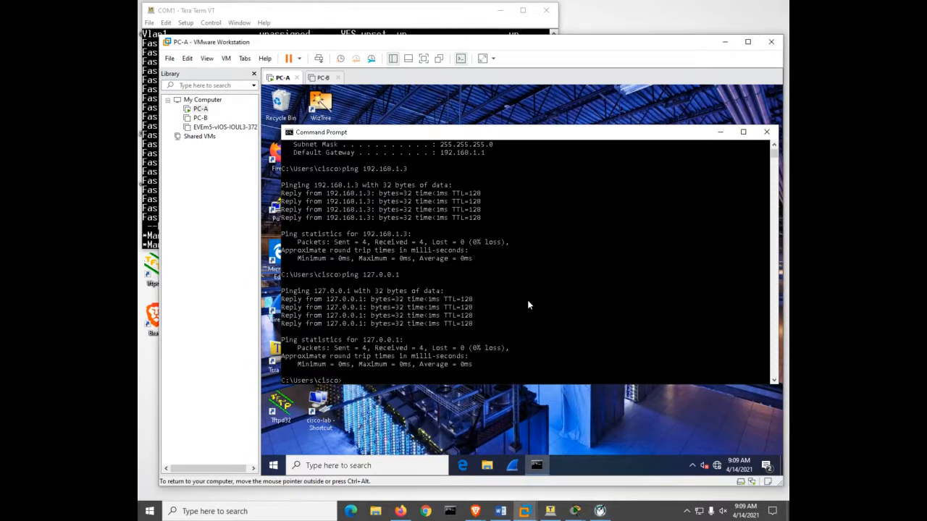
{"action": "type", "text": "ping 192.168.1.2"}
{"action": "key", "text": "Return"}
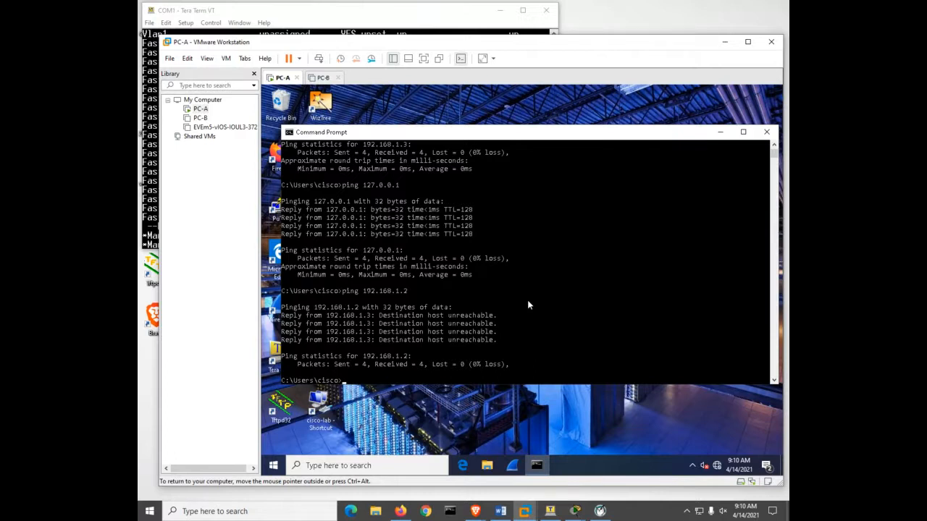
- Return to the Tera Term switch console and page through the rest of the interface summary
{"action": "left_click", "coordinate": [356, 20]}
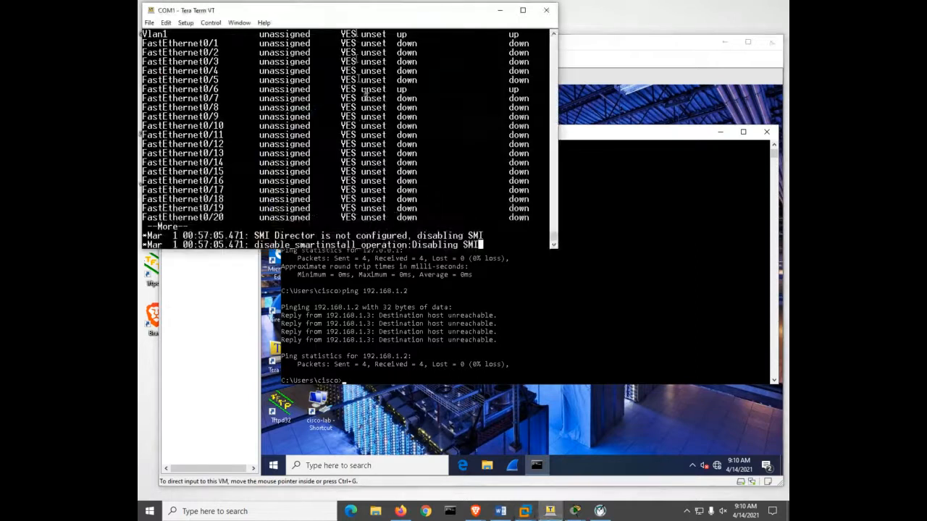
{"action": "key", "text": "Return"}
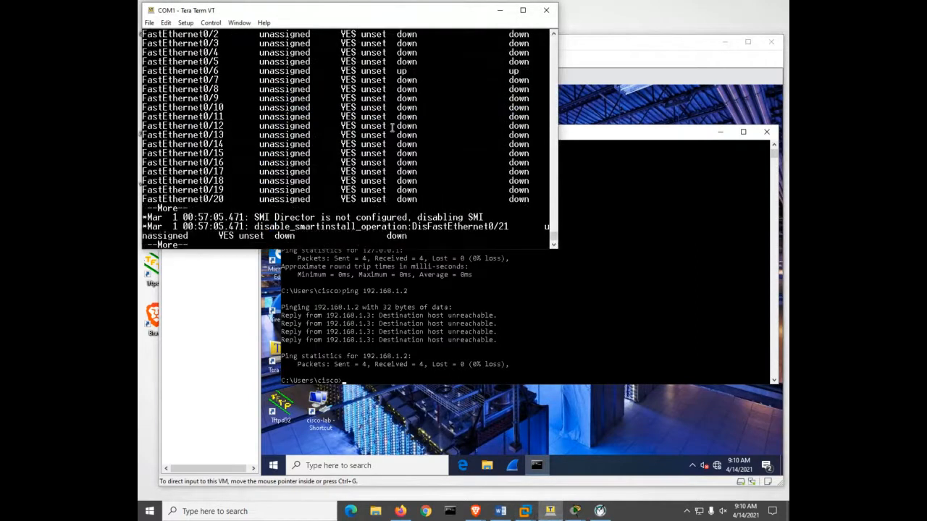
{"action": "key", "text": "space"}
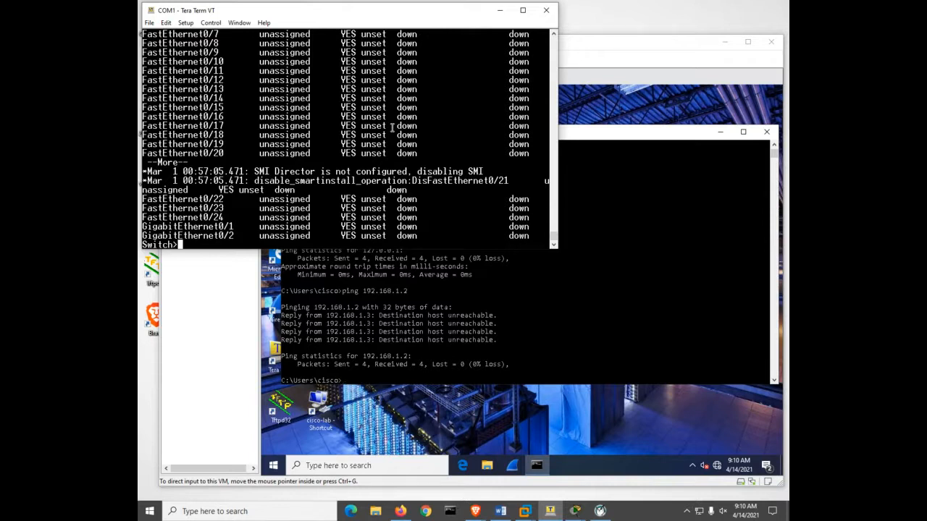
- Enter privileged EXEC mode on the switch and check its startup configuration and the flash directory listing
{"action": "type", "text": "en"}
{"action": "key", "text": "Return"}
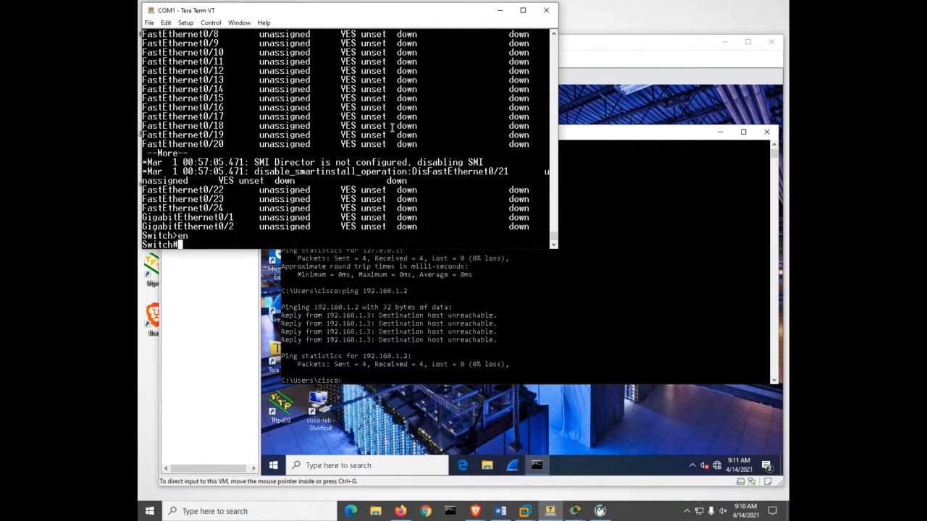
{"action": "type", "text": "show star"}
{"action": "key", "text": "Tab"}
{"action": "key", "text": "Return"}
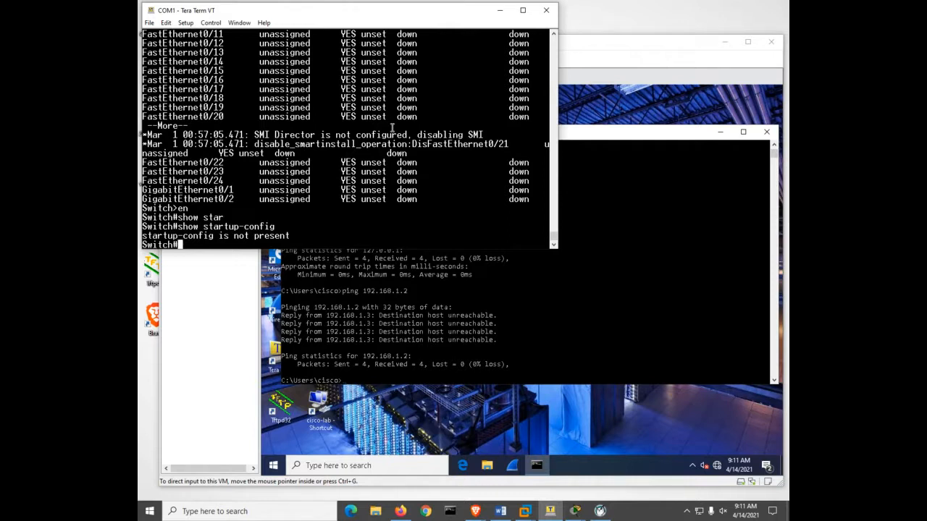
{"action": "type", "text": "dir"}
{"action": "key", "text": "Return"}
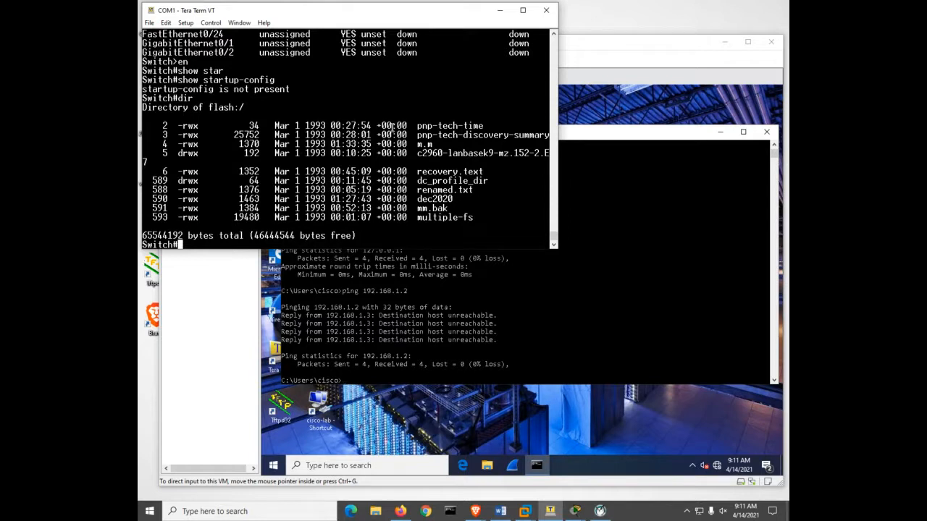
- Enter global configuration mode on the switch and try to set its hostname
{"action": "type", "text": "conf"}
{"action": "key", "text": "Tab"}
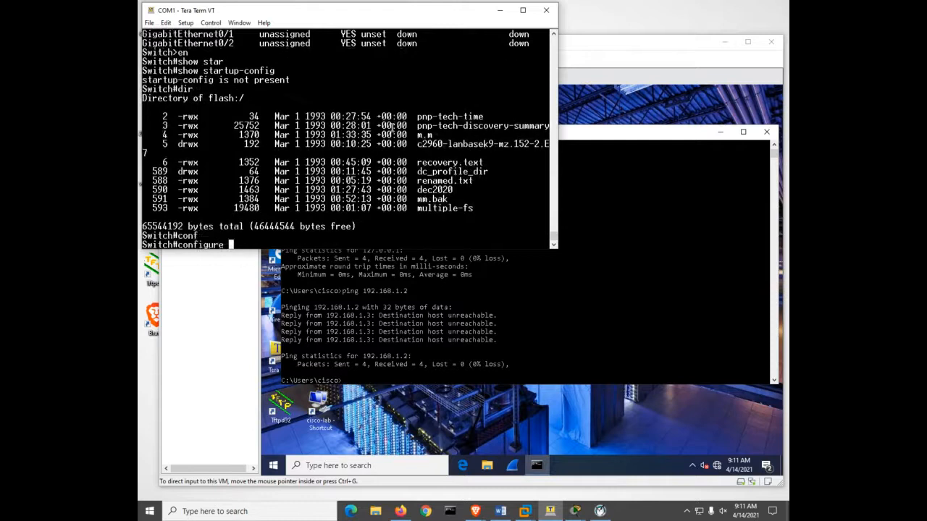
{"action": "type", "text": "t"}
{"action": "key", "text": "Tab"}
{"action": "key", "text": "Return"}
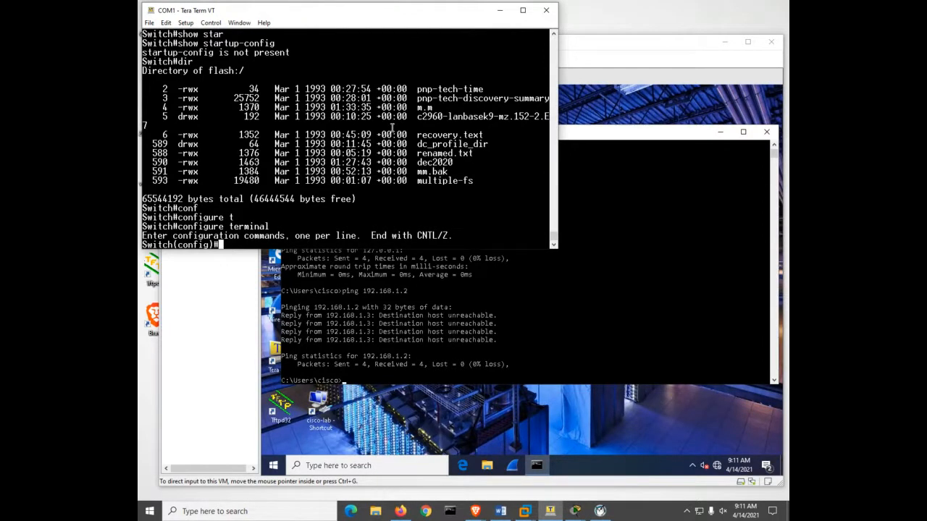
{"action": "type", "text": "ho"}
{"action": "key", "text": "Tab"}
{"action": "type", "text": "S"}
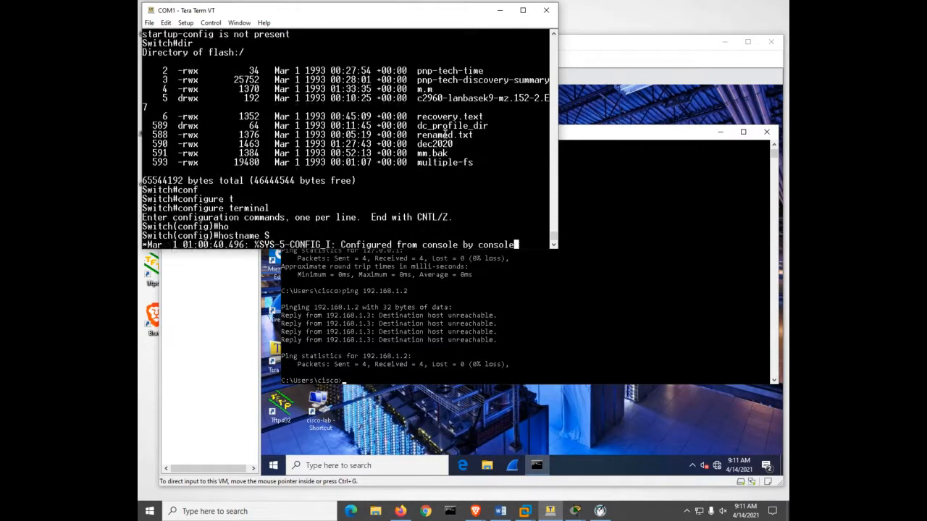
{"action": "key", "text": "Return"}
{"action": "key", "text": "Return"}
{"action": "key", "text": "Return"}
{"action": "key", "text": "Return"}
{"action": "key", "text": "Return"}
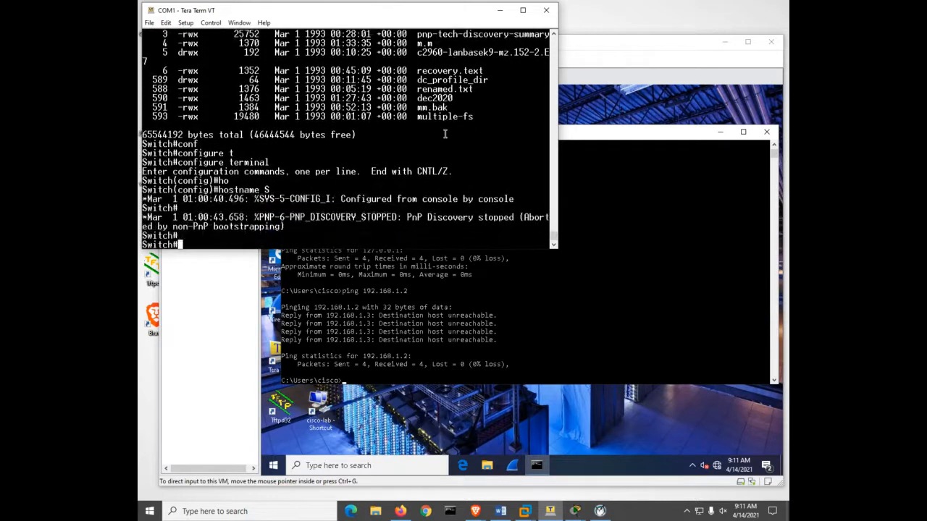
- Enter global configuration mode and set the switch's hostname to S1
{"action": "key", "text": "Return"}
{"action": "key", "text": "Return"}
{"action": "key", "text": "Return"}
{"action": "key", "text": "Return"}
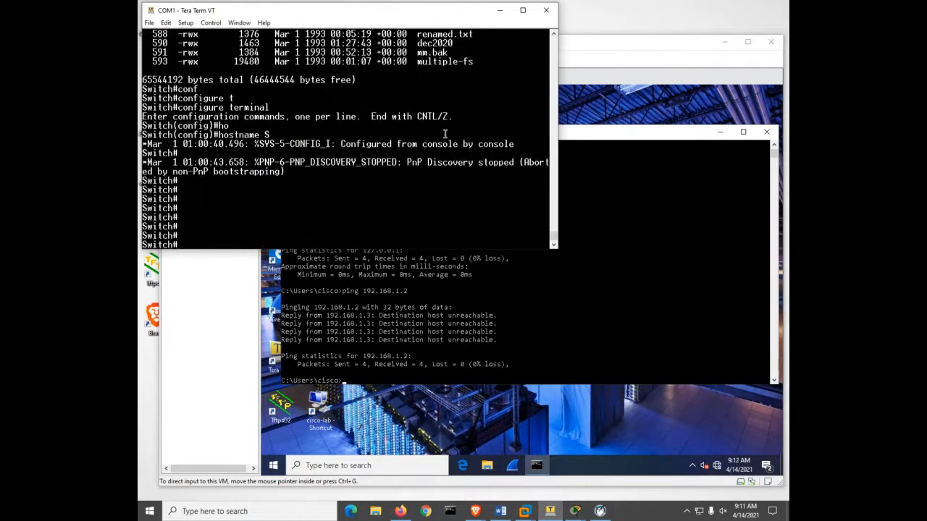
{"action": "type", "text": "conf"}
{"action": "key", "text": "Tab"}
{"action": "type", "text": "t"}
{"action": "key", "text": "Tab"}
{"action": "key", "text": "Return"}
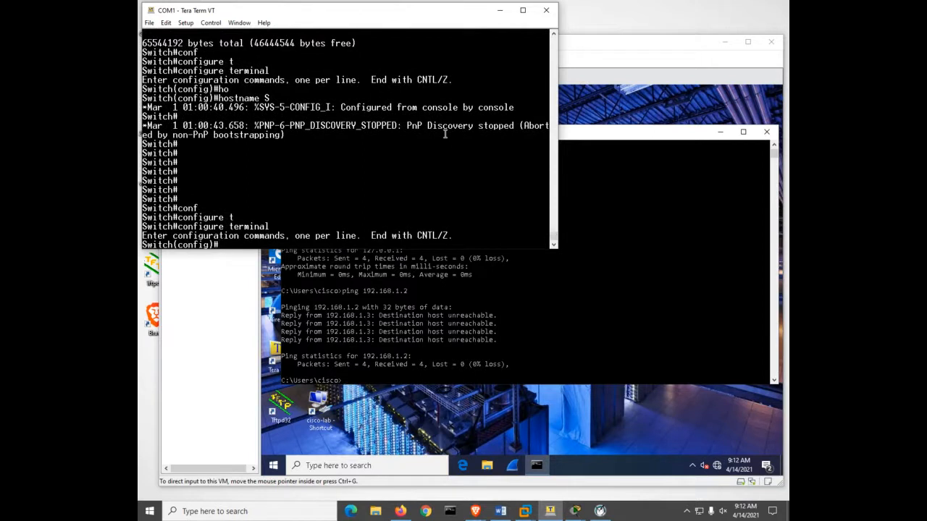
{"action": "type", "text": "ho"}
{"action": "key", "text": "Tab"}
{"action": "type", "text": "S1"}
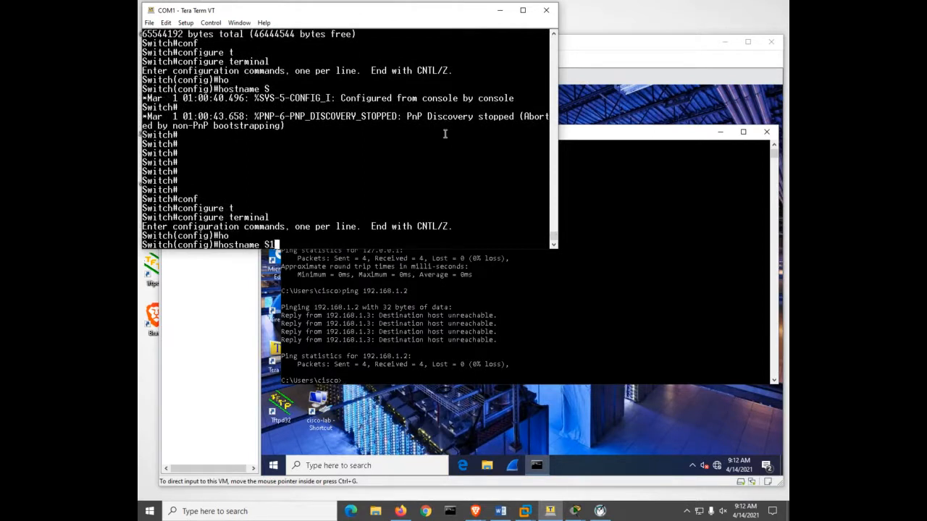
{"action": "key", "text": "Return"}
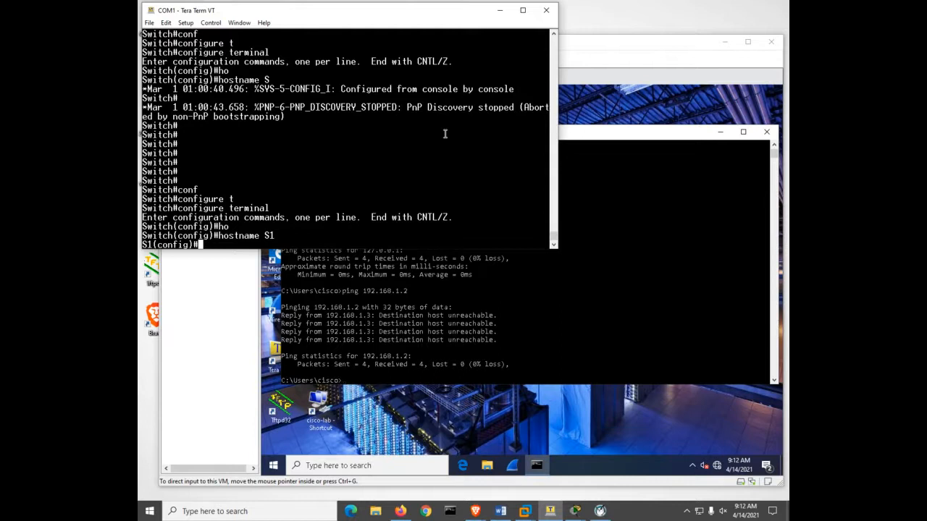
- Disable DNS lookup on S1 with no ip domain lookup and leave configuration mode
{"action": "type", "text": "no ip do"}
{"action": "key", "text": "Tab"}
{"action": "type", "text": "l"}
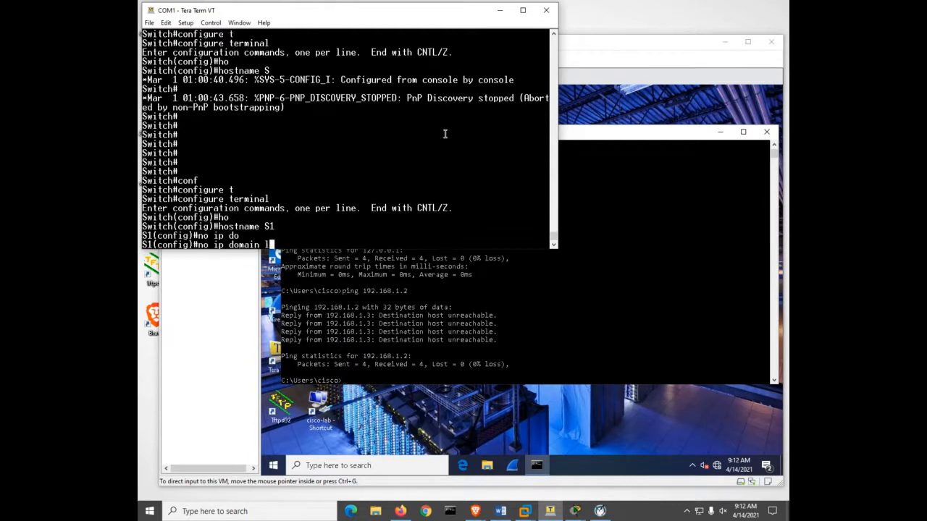
{"action": "type", "text": "o"}
{"action": "key", "text": "Tab"}
{"action": "key", "text": "Return"}
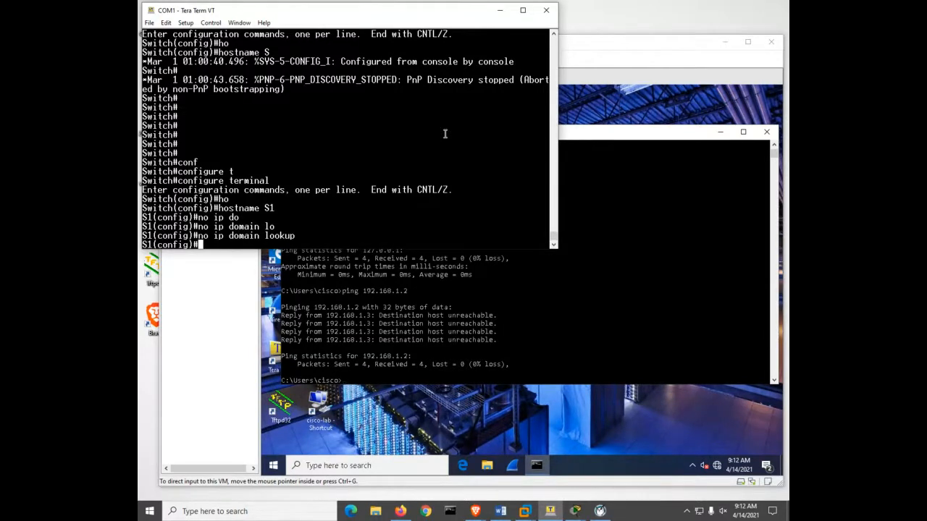
{"action": "key", "text": "ctrl+z"}
{"action": "key", "text": "Return"}
{"action": "key", "text": "Return"}
- Display S1's IP interface summary with sh ip int b and quit the listing after its first page
{"action": "type", "text": "sh "}
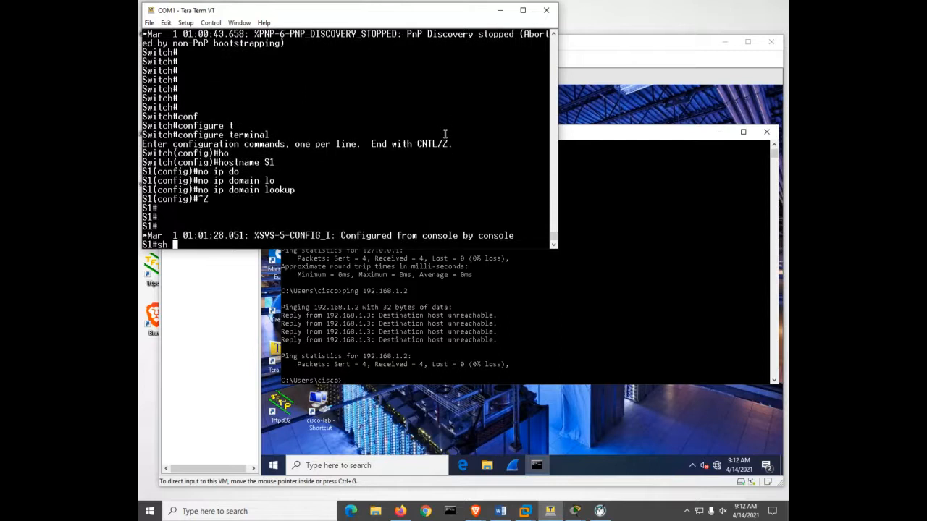
{"action": "type", "text": "ip int b"}
{"action": "key", "text": "Return"}
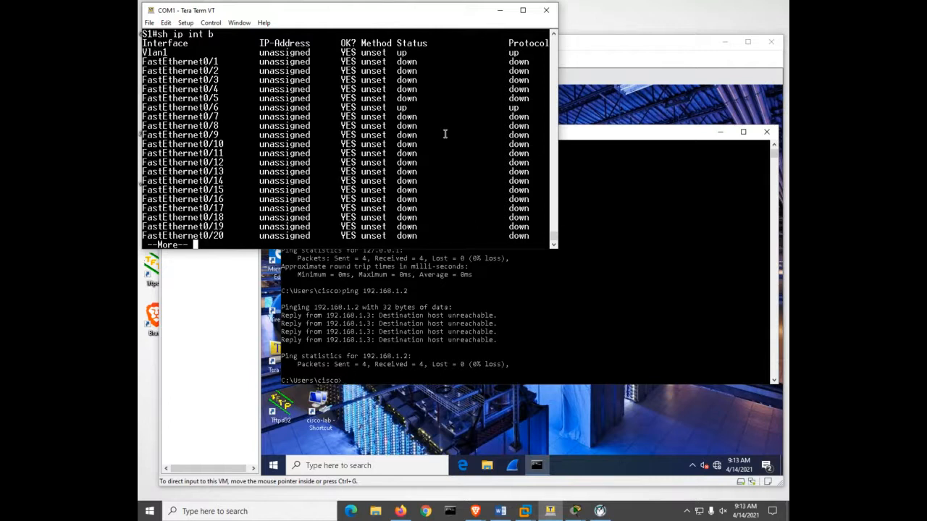
{"action": "key", "text": "q"}
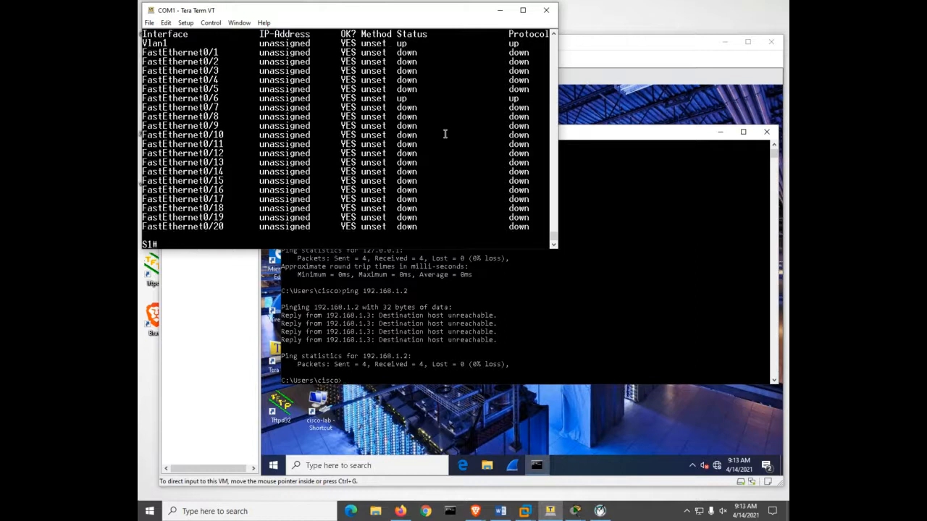
- Enter global configuration mode on S1 and open interface configuration for vlan 1
{"action": "type", "text": "conf"}
{"action": "key", "text": "Tab"}
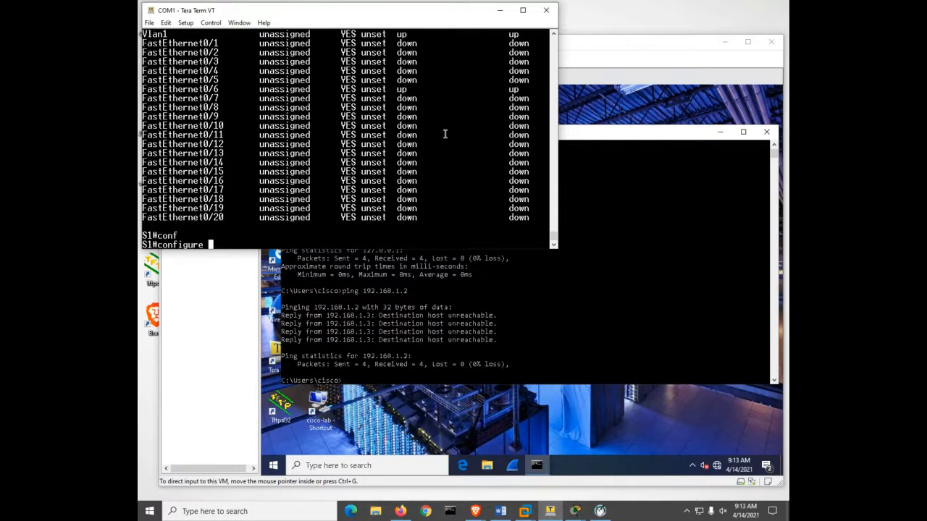
{"action": "type", "text": "t"}
{"action": "key", "text": "Tab"}
{"action": "key", "text": "Return"}
{"action": "type", "text": "int"}
{"action": "key", "text": "Tab"}
{"action": "type", "text": "vl"}
{"action": "key", "text": "Tab"}
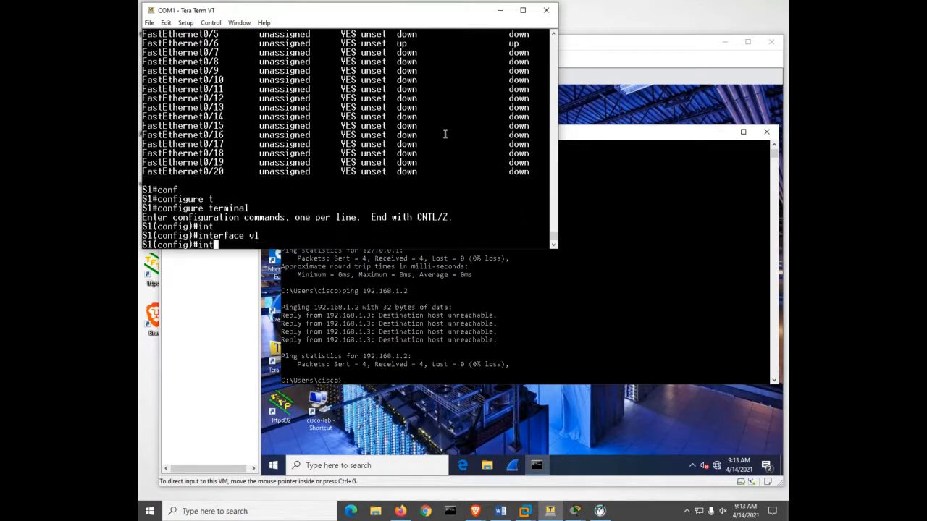
{"action": "type", "text": "1"}
{"action": "key", "text": "Return"}
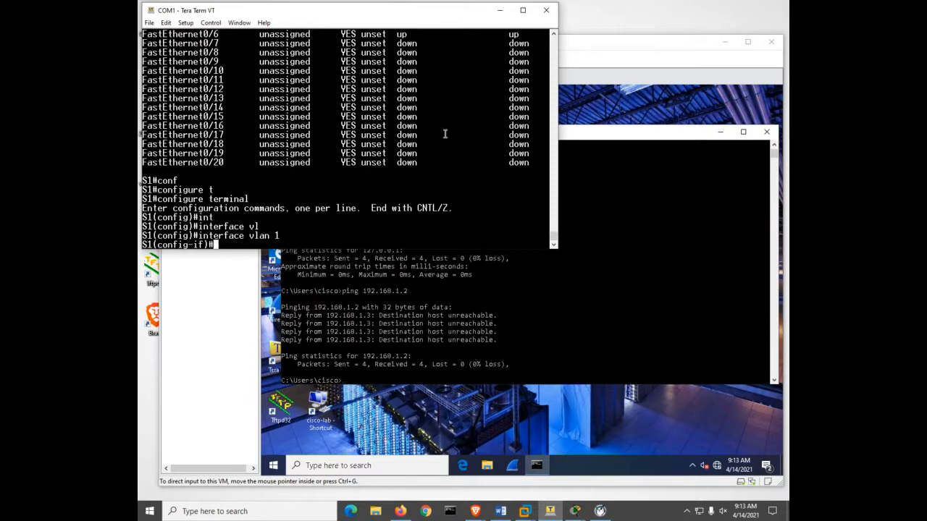
- Assign IP address 192.168.1.2 with mask 255.255.255.0 to the VLAN 1 interface and enable it with no shutdown
{"action": "type", "text": "ip add"}
{"action": "key", "text": "Tab"}
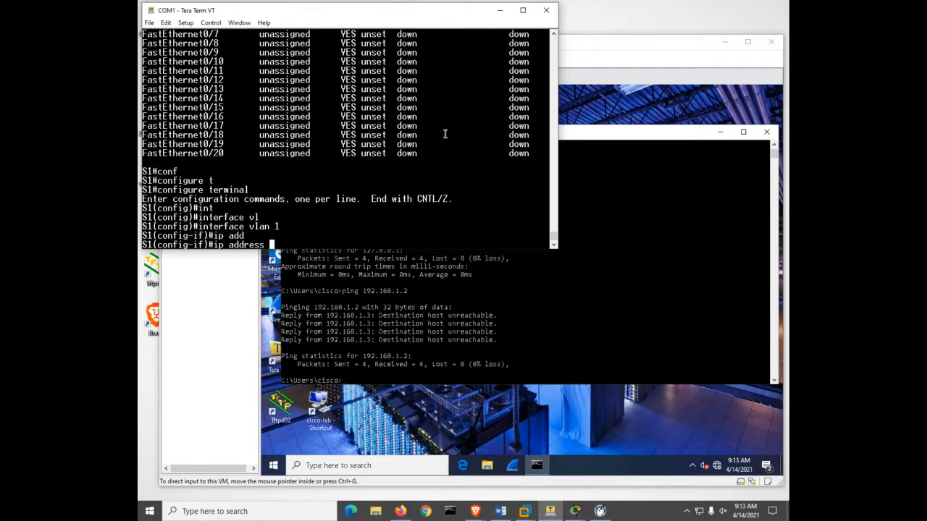
{"action": "type", "text": "192.168.1.2 255.255.255.0"}
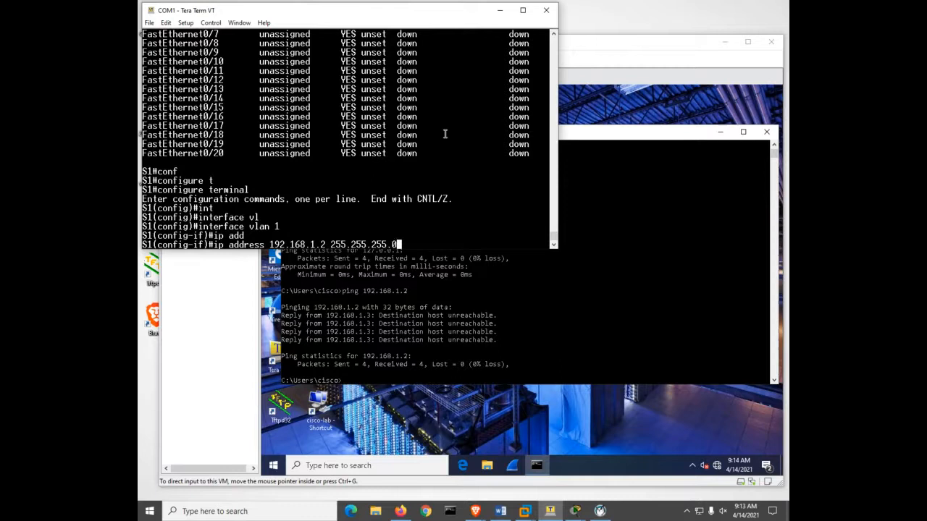
{"action": "key", "text": "Return"}
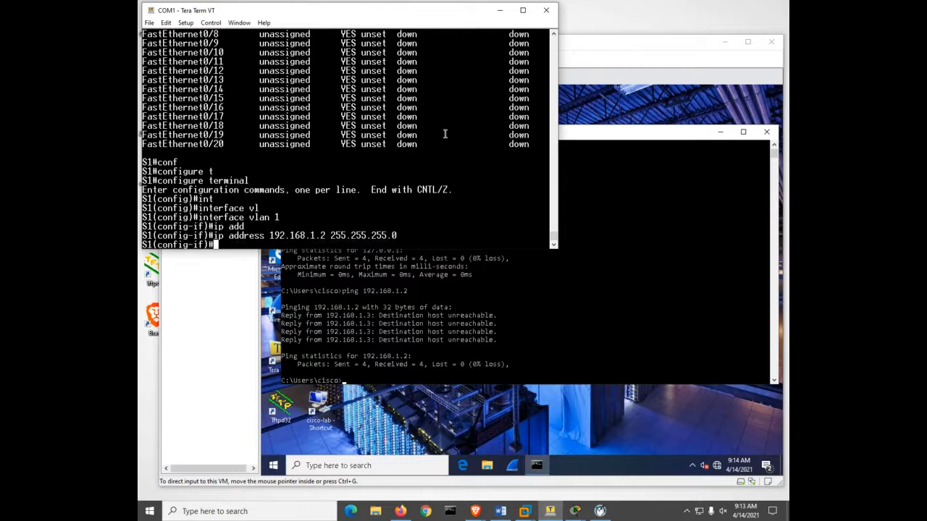
{"action": "type", "text": "no sh"}
{"action": "key", "text": "Tab"}
{"action": "key", "text": "Return"}
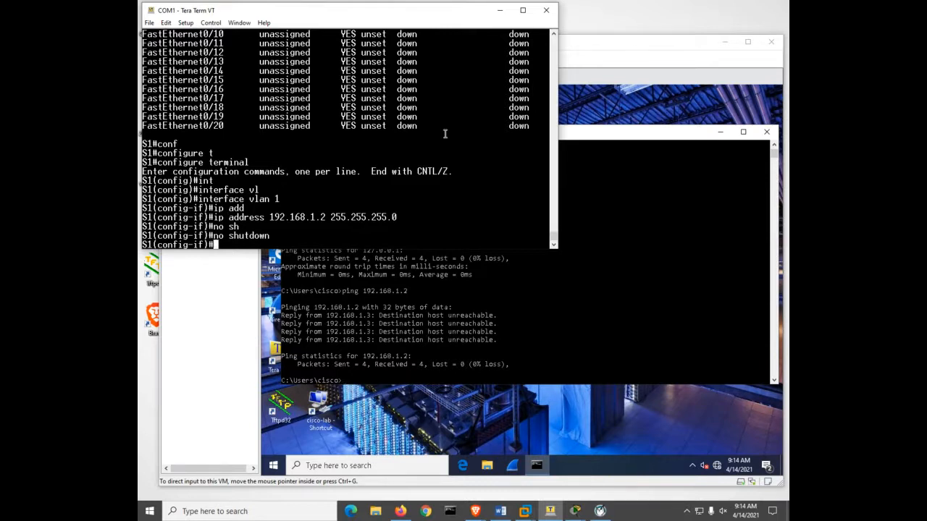
- Leave interface configuration mode on S1 and return to the privileged EXEC prompt
{"action": "key", "text": "ctrl+z"}
{"action": "key", "text": "Return"}
{"action": "key", "text": "Return"}
{"action": "key", "text": "Return"}
{"action": "key", "text": "Return"}
{"action": "key", "text": "Return"}
{"action": "key", "text": "Return"}
{"action": "key", "text": "Return"}
{"action": "key", "text": "Return"}
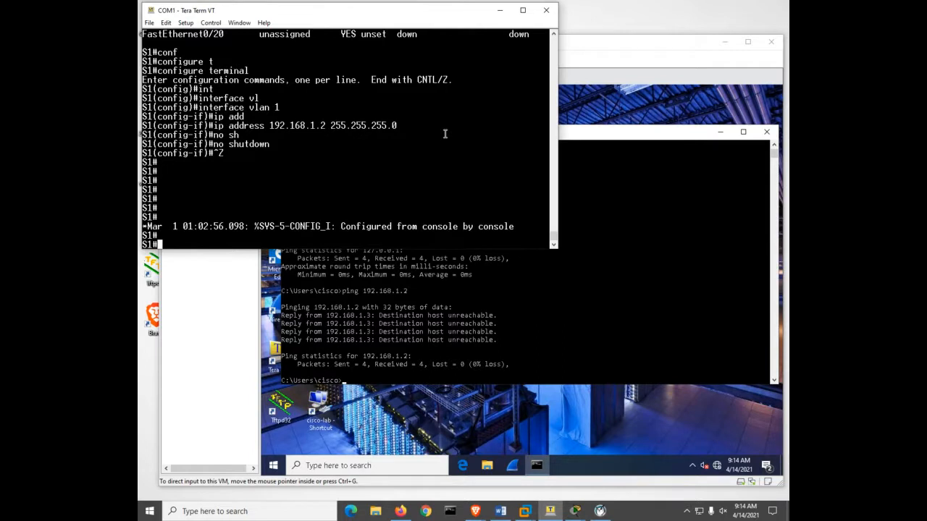
- Display S1's interface summary with show ip interface brief and page through to the end of the listing
{"action": "type", "text": "sh"}
{"action": "key", "text": "Tab"}
{"action": "type", "text": "ip int"}
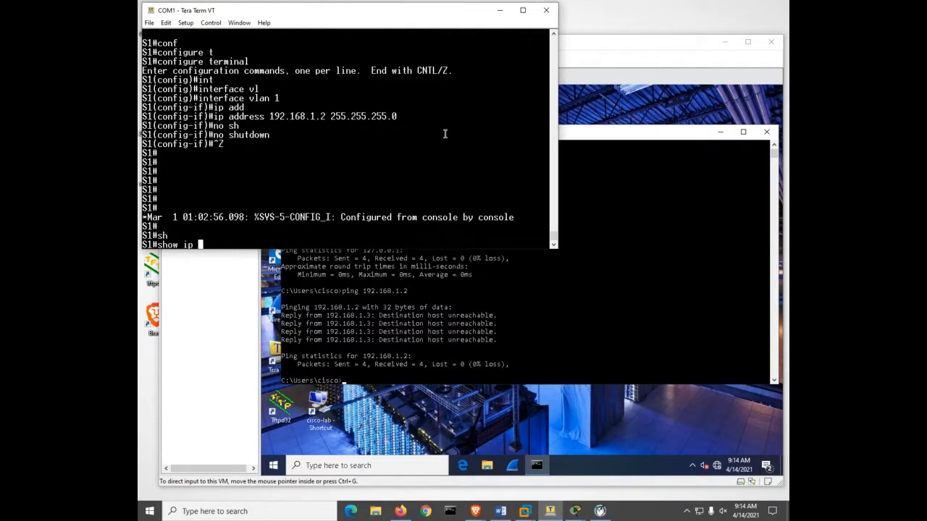
{"action": "key", "text": "Tab"}
{"action": "type", "text": "br"}
{"action": "key", "text": "Tab"}
{"action": "key", "text": "Return"}
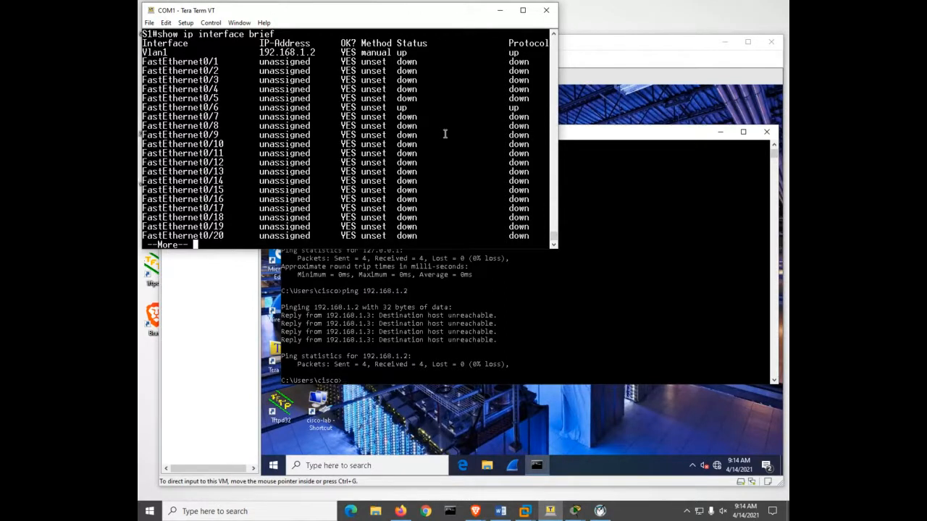
{"action": "key", "text": "space"}
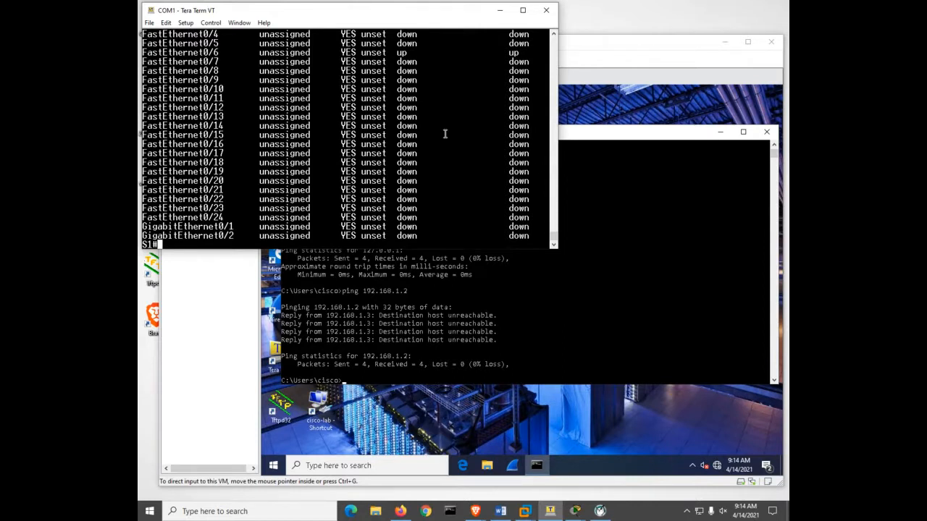
- Ping PC-A at 192.168.1.3 from S1
{"action": "type", "text": "ping 192.168.1.3"}
{"action": "key", "text": "Return"}
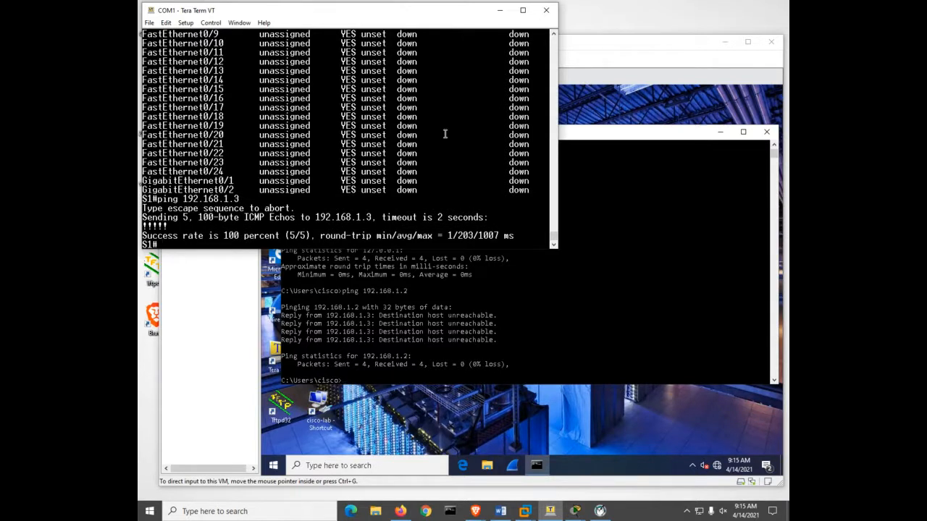
- Switch to PC-A's Command Prompt and repeat the ping to S1 at 192.168.1.2
{"action": "left_click", "coordinate": [630, 294]}
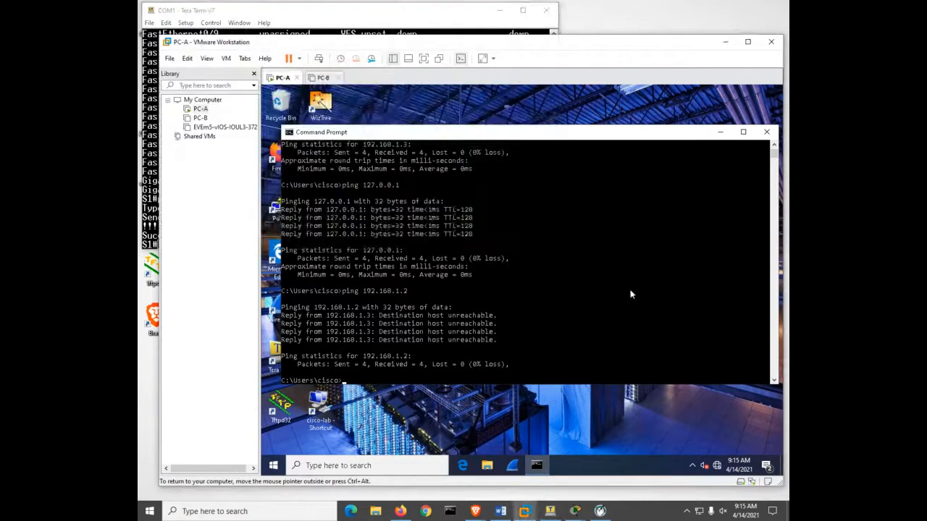
{"action": "key", "text": "Up"}
{"action": "key", "text": "Return"}
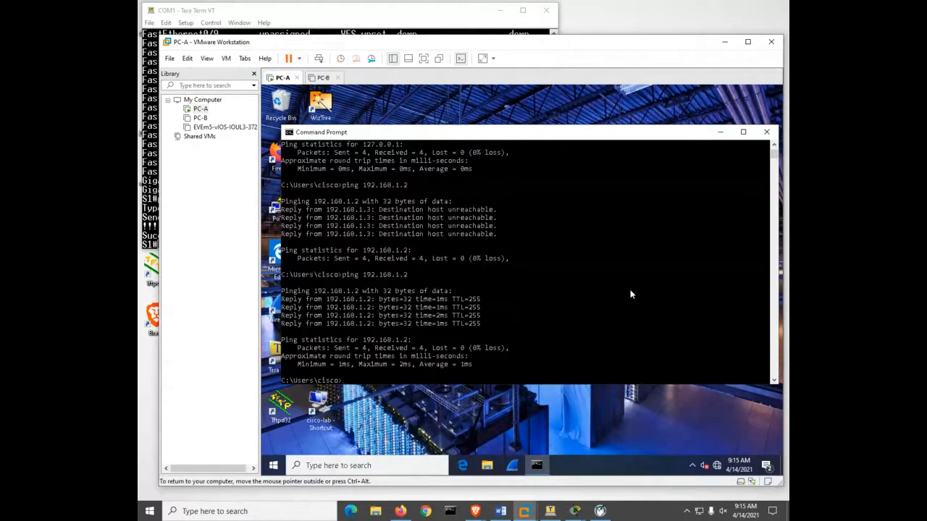
- Display PC-A's IP configuration with ipconfig, followed by the full adapter details with ipconfig /all
{"action": "type", "text": "ipconfig"}
{"action": "key", "text": "Return"}
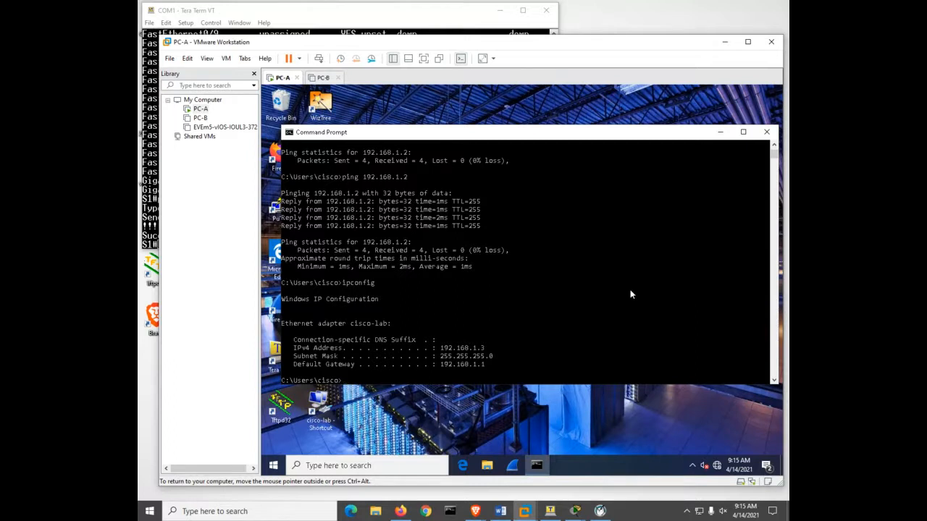
{"action": "key", "text": "Up"}
{"action": "type", "text": "/all"}
{"action": "key", "text": "Return"}
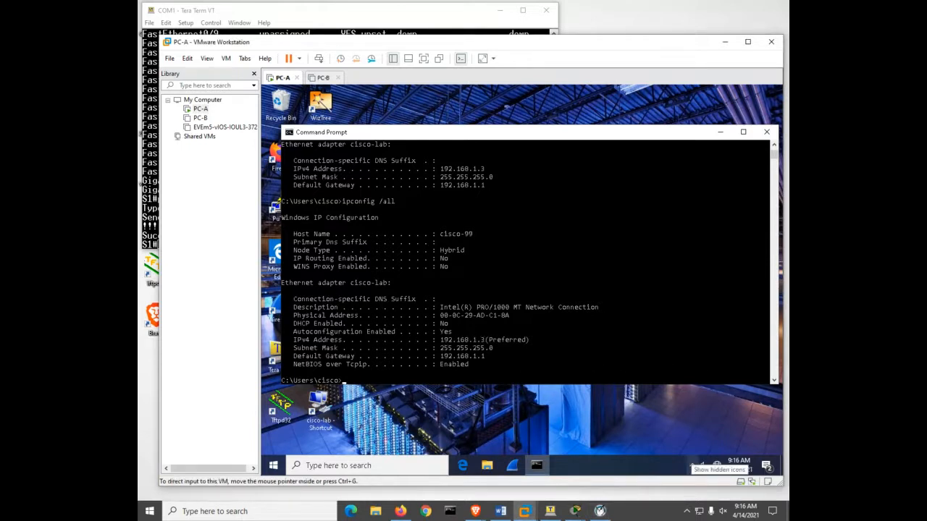
- Highlight the Physical Address value of the cisco-lab adapter in PC-A's ipconfig /all output
{"action": "left_click", "coordinate": [476, 512]}
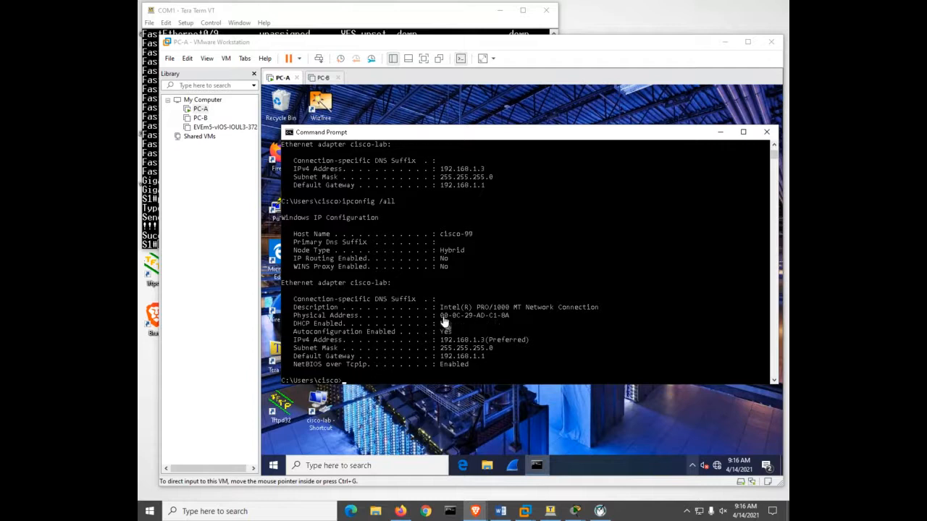
{"action": "left_click", "coordinate": [542, 323]}
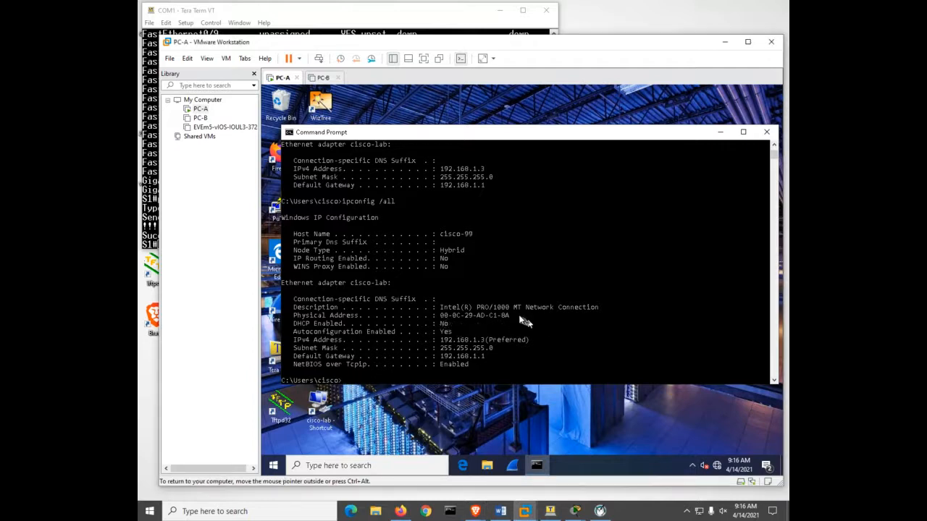
{"action": "left_click_drag", "start_coordinate": [519, 315], "coordinate": [439, 316]}
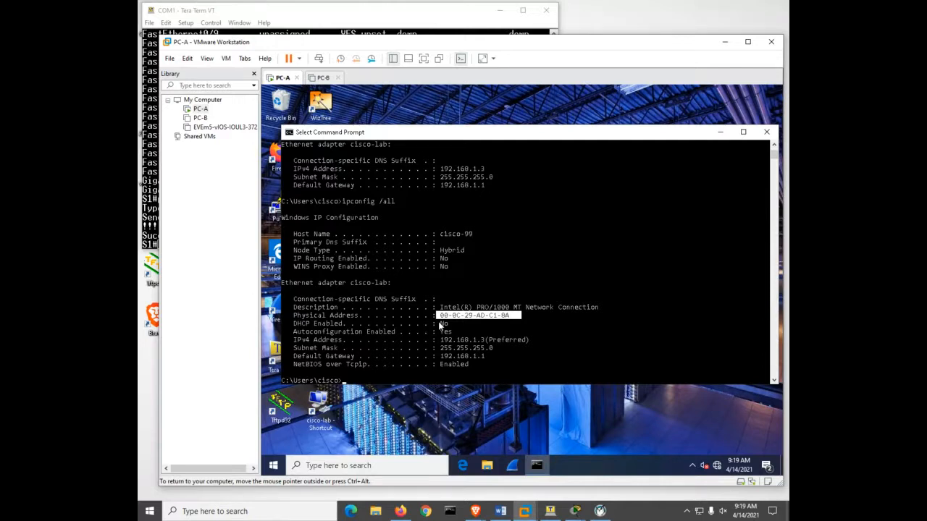
- Switch to the Tera Term session for S1 and display the VLAN 1 interface details with show interfaces vlan 1, through to the end
{"action": "left_click", "coordinate": [325, 25]}
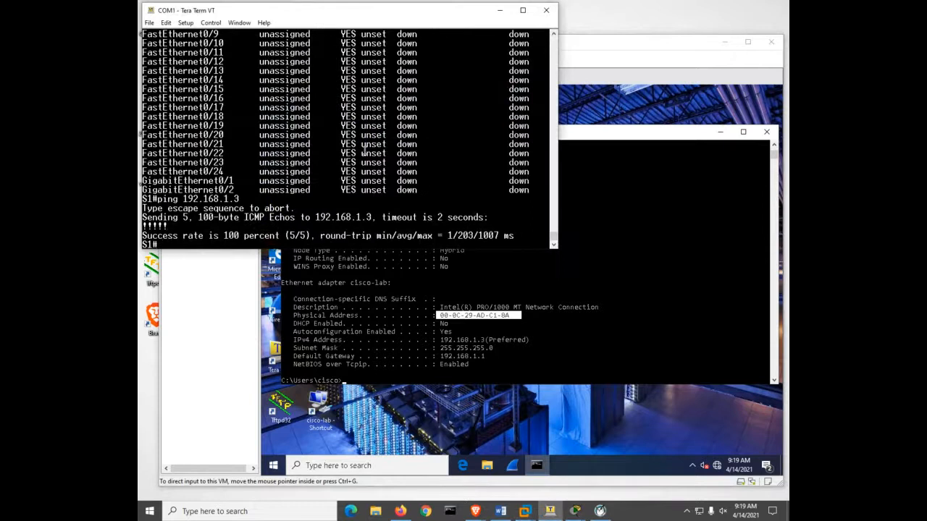
{"action": "type", "text": "show int"}
{"action": "key", "text": "Tab"}
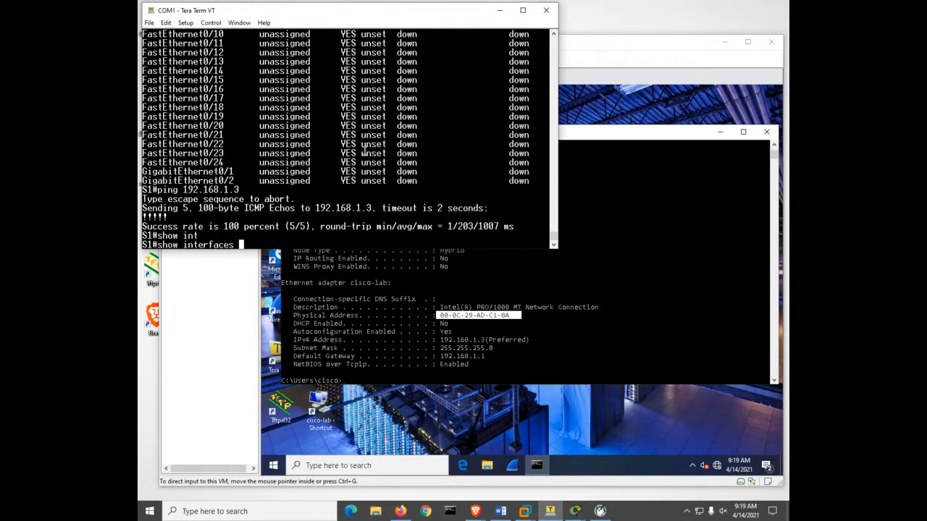
{"action": "type", "text": "vl"}
{"action": "key", "text": "Tab"}
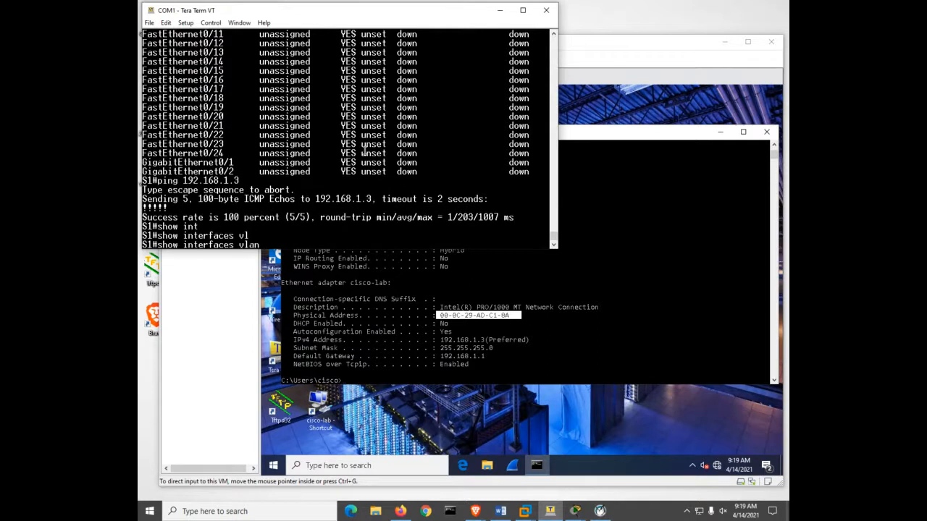
{"action": "type", "text": "1"}
{"action": "key", "text": "Return"}
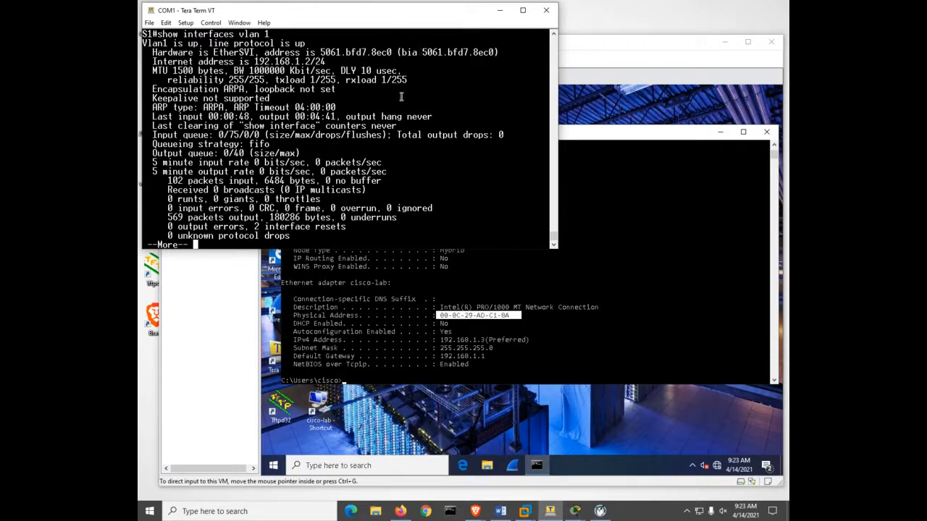
{"action": "key", "text": "space"}
- Display S1's ARP table with show arp and rerun the command twice to check the entry ages
{"action": "type", "text": "show arp"}
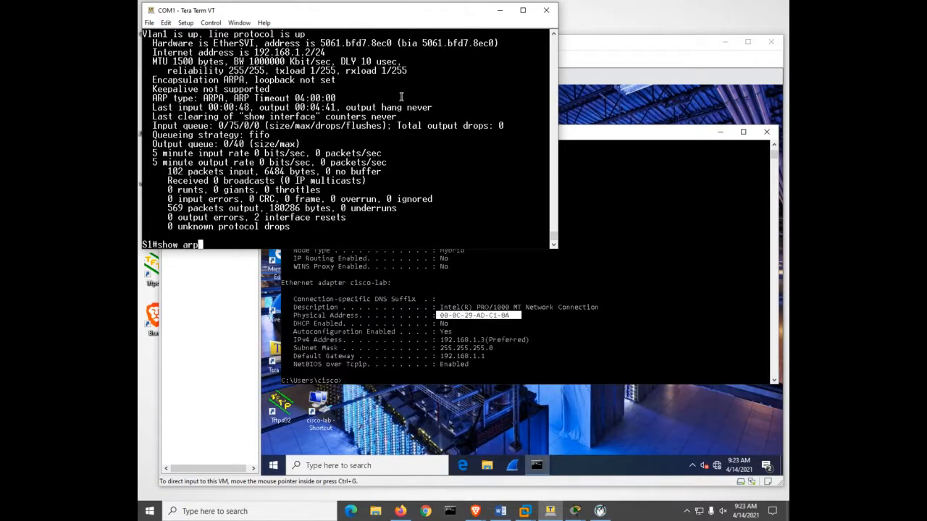
{"action": "key", "text": "Return"}
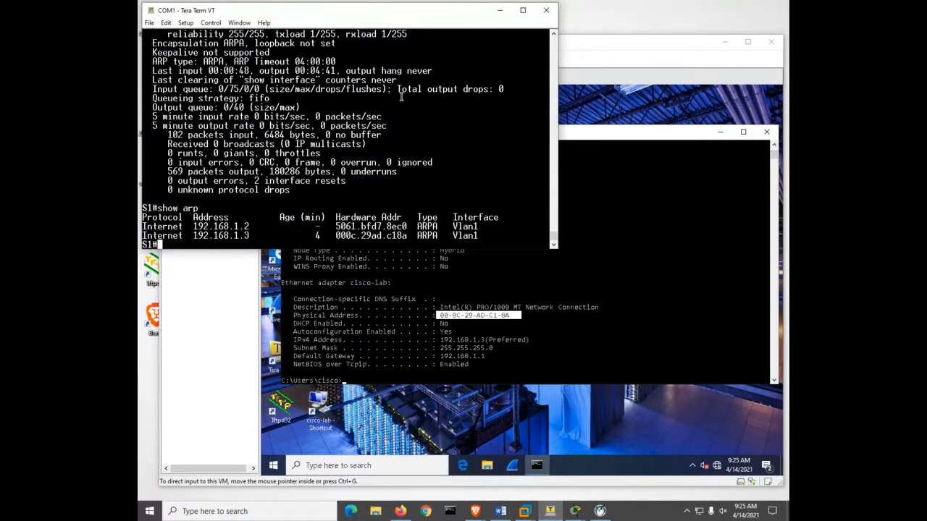
{"action": "key", "text": "Up"}
{"action": "key", "text": "Return"}
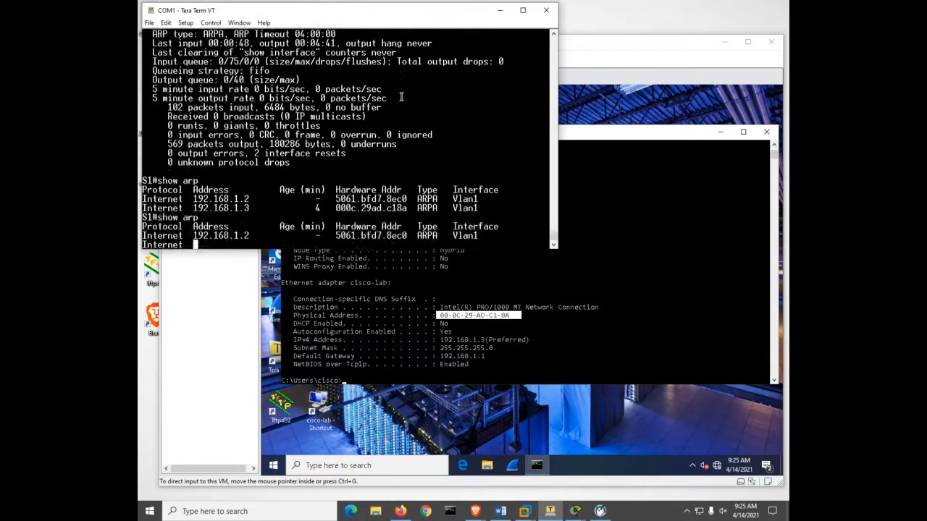
{"action": "key", "text": "Up"}
{"action": "key", "text": "Return"}
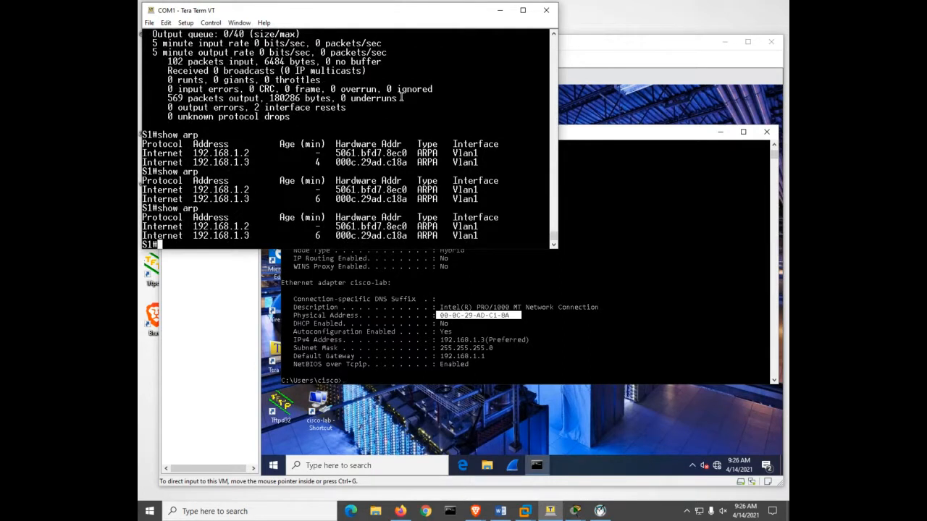
- Switch to PC-A's Command Prompt and display its ARP cache with arp -a
{"action": "left_click", "coordinate": [645, 239]}
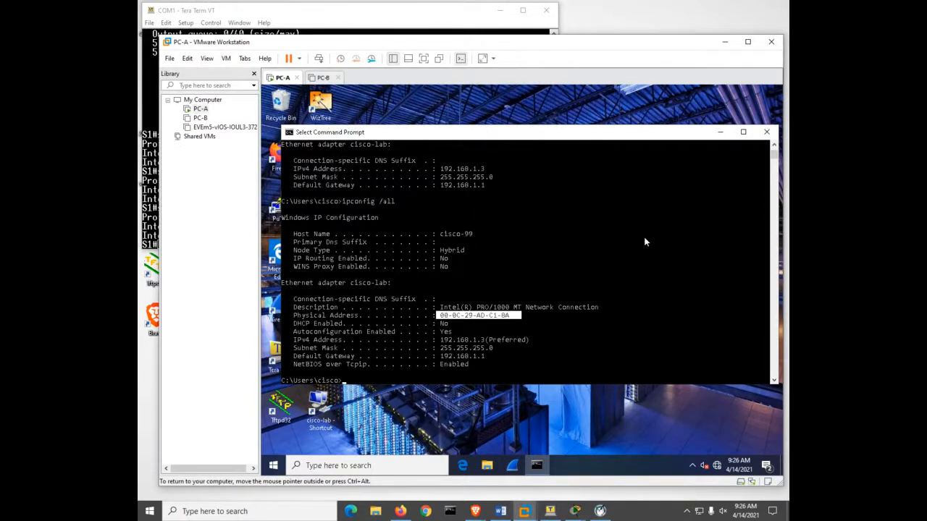
{"action": "type", "text": "a"}
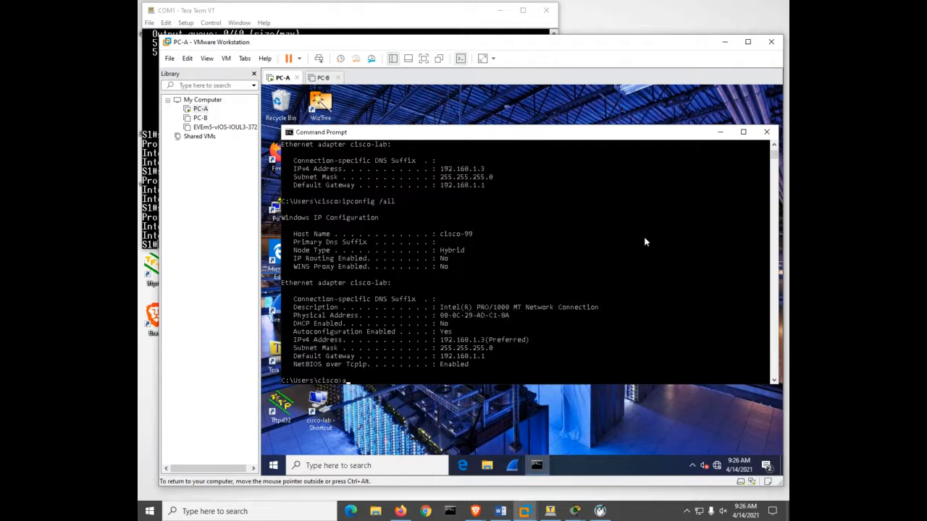
{"action": "type", "text": "rp -a"}
{"action": "key", "text": "Return"}
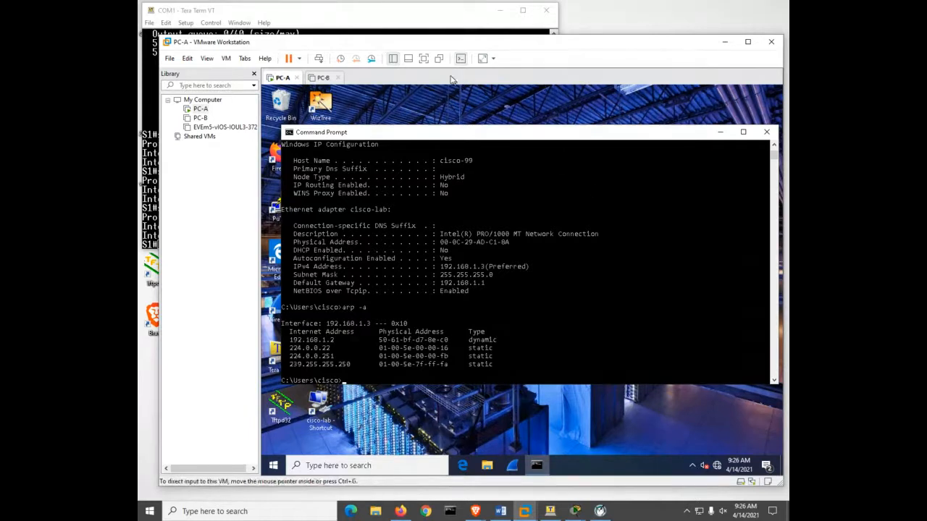
- Bring the Tera Term window to the front, reposition it over the upper part of the PC-A window, and make it taller
{"action": "left_click", "coordinate": [382, 30]}
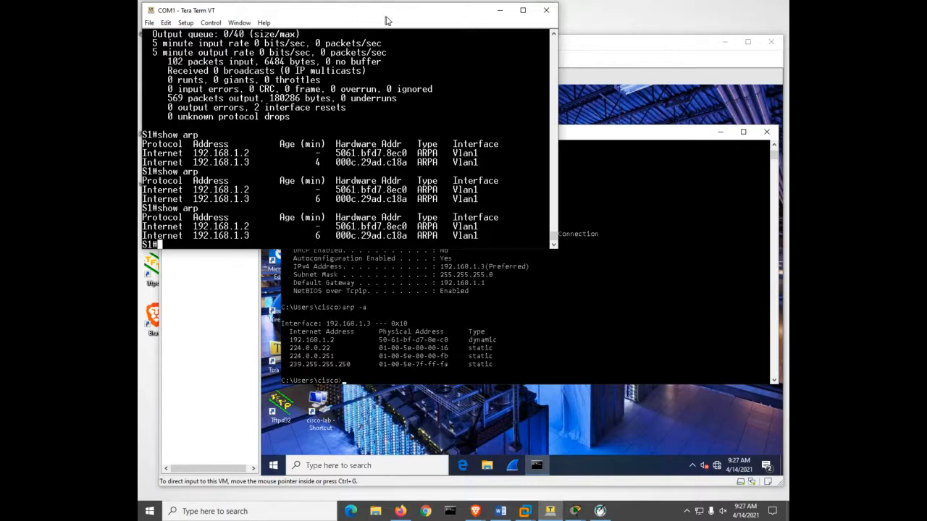
{"action": "left_click_drag", "start_coordinate": [385, 16], "coordinate": [565, 279]}
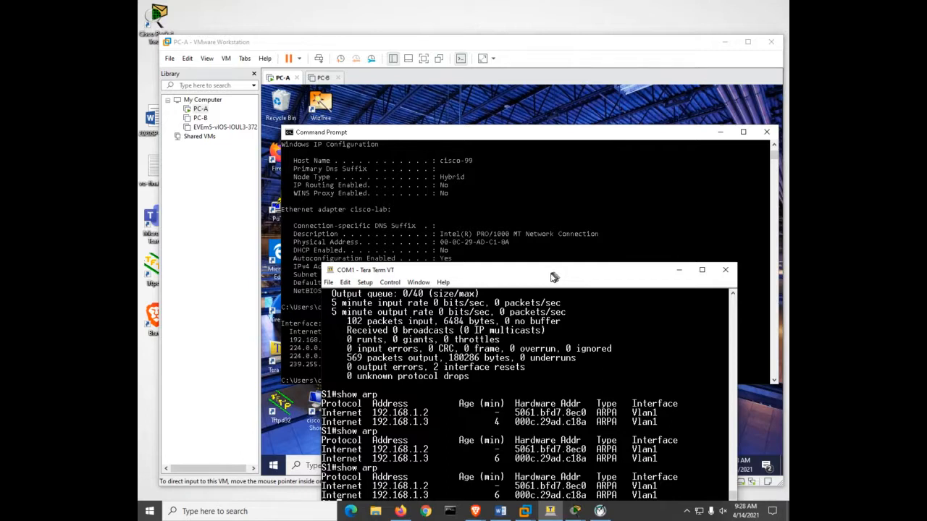
{"action": "left_click_drag", "start_coordinate": [551, 276], "coordinate": [490, 29]}
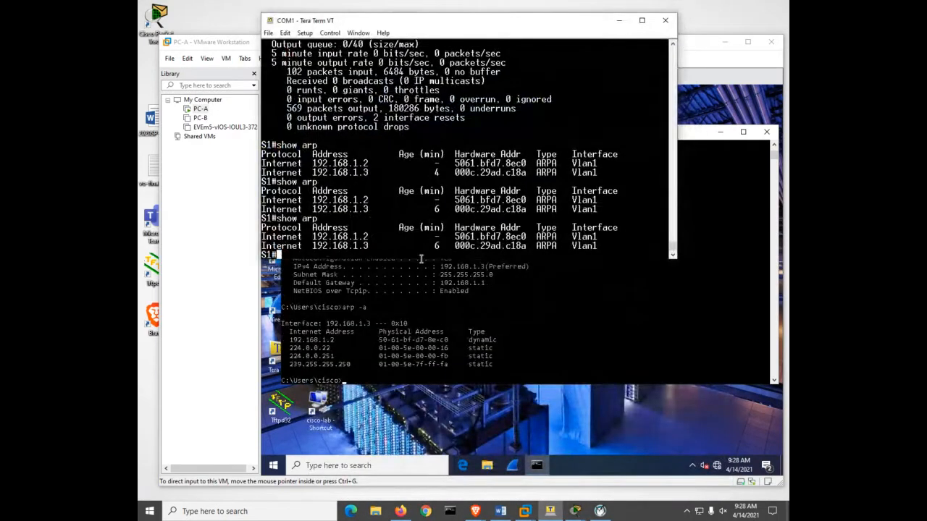
{"action": "left_click_drag", "start_coordinate": [420, 259], "coordinate": [435, 358]}
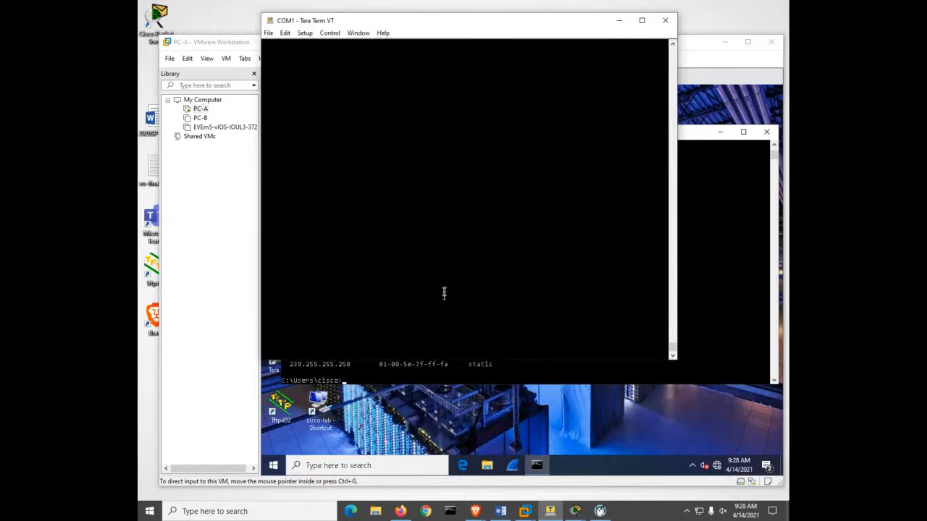
- Display S1's MAC address table with show mac address-table and page to the end of the listing
{"action": "key", "text": "Return"}
{"action": "key", "text": "Return"}
{"action": "key", "text": "Return"}
{"action": "type", "text": "sh"}
{"action": "key", "text": "Tab"}
{"action": "type", "text": "mac"}
{"action": "key", "text": "Tab"}
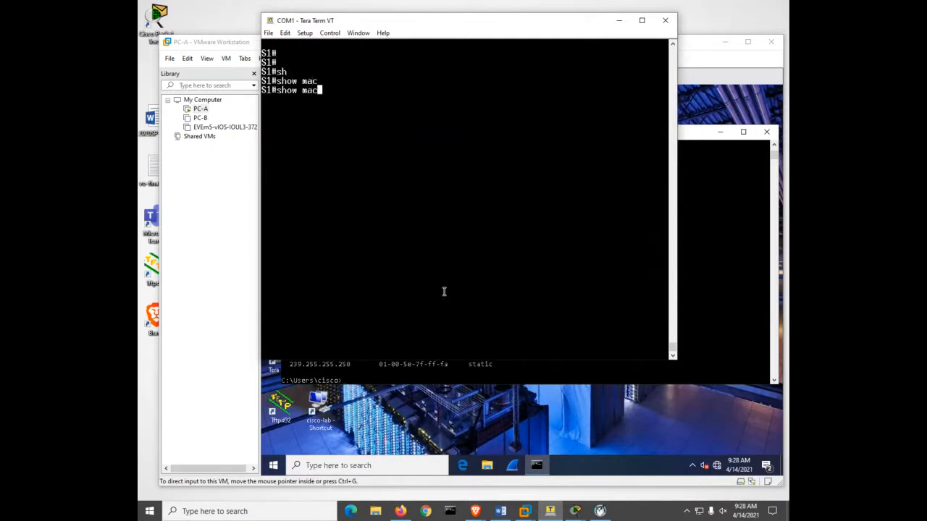
{"action": "type", "text": "ad"}
{"action": "key", "text": "Tab"}
{"action": "key", "text": "Return"}
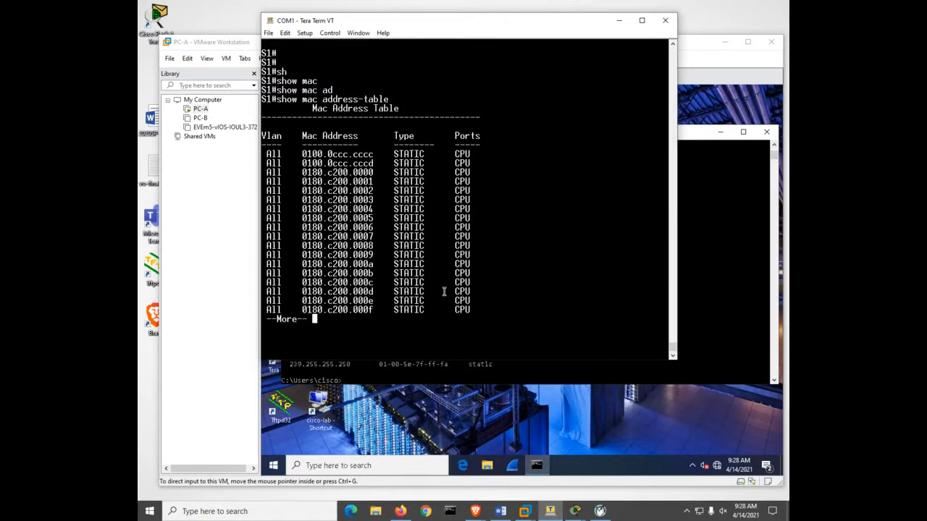
{"action": "key", "text": "space"}
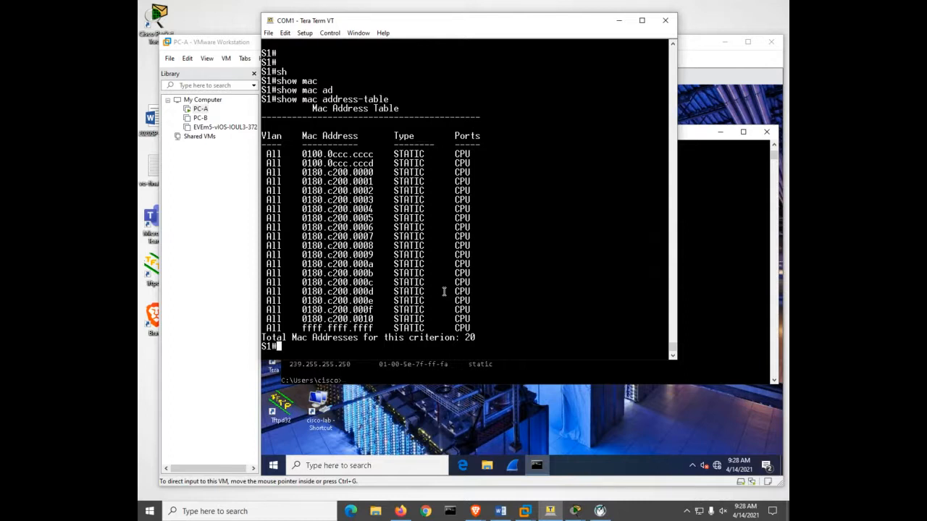
- Recall and rerun the ping from S1 to PC-A at 192.168.1.3
{"action": "key", "text": "Up"}
{"action": "key", "text": "Up"}
{"action": "key", "text": "Up"}
{"action": "key", "text": "Up"}
{"action": "key", "text": "Up"}
{"action": "key", "text": "Up"}
{"action": "key", "text": "Return"}
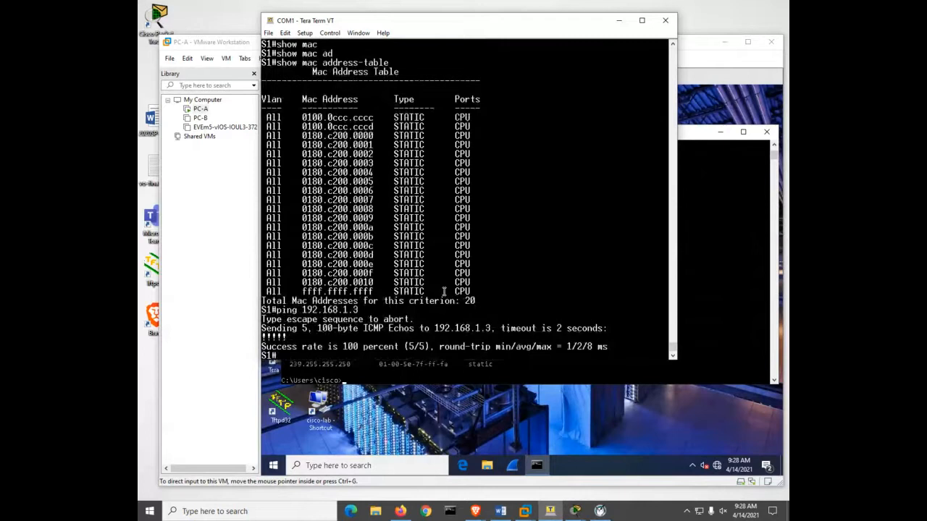
- Rerun show mac address-table on S1 after the ping and page through the complete table
{"action": "key", "text": "Up"}
{"action": "key", "text": "Up"}
{"action": "key", "text": "Return"}
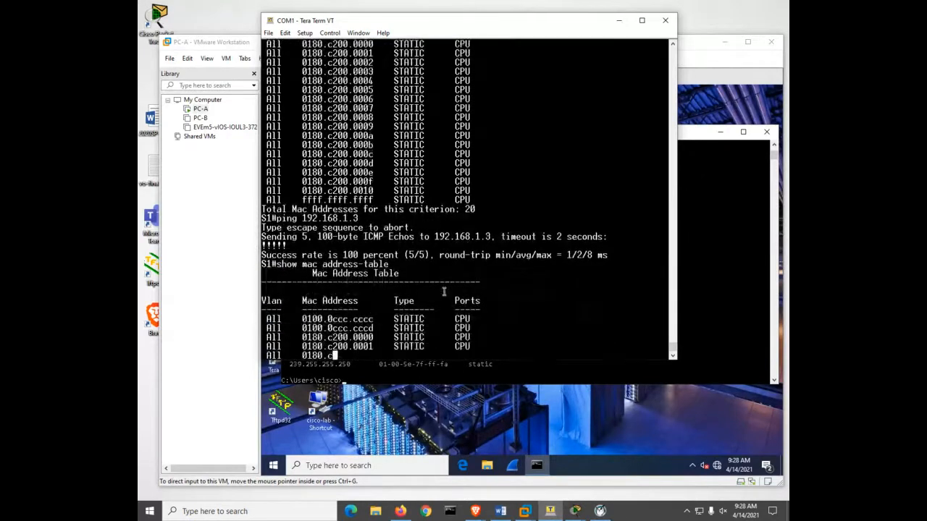
{"action": "key", "text": "space"}
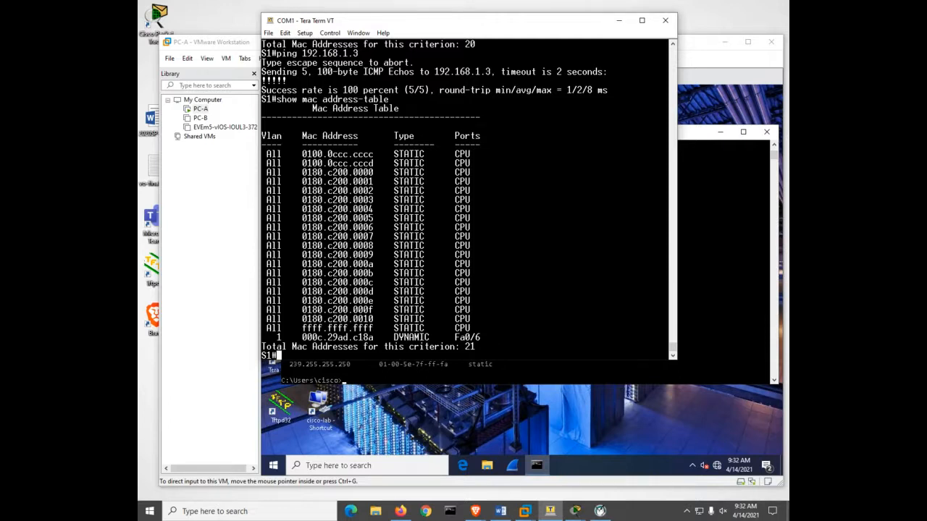
- Switch to Firefox and open the Texas NetAcad Career Fair Webinar flyer from the course's Texas NetAcad Career Fair Webinar April 15th page
{"action": "key", "text": "alt+Tab"}
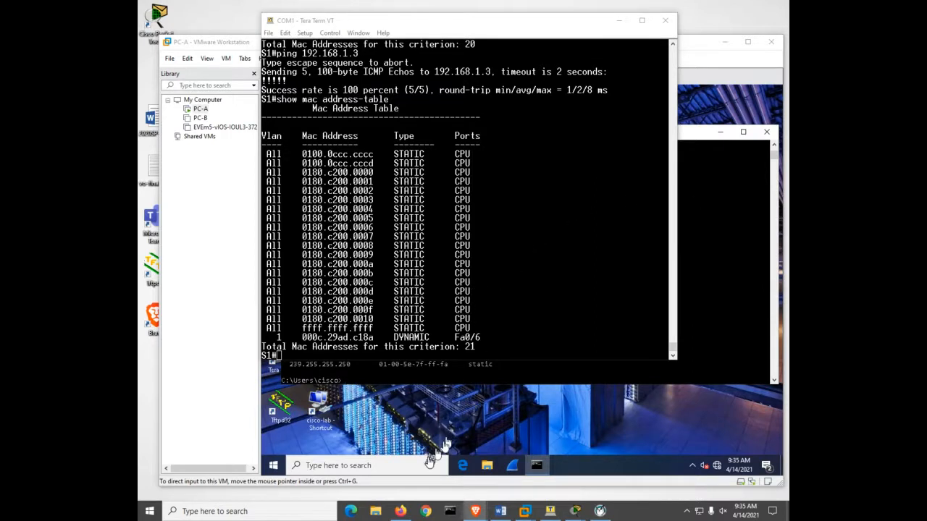
{"action": "left_click", "coordinate": [398, 511]}
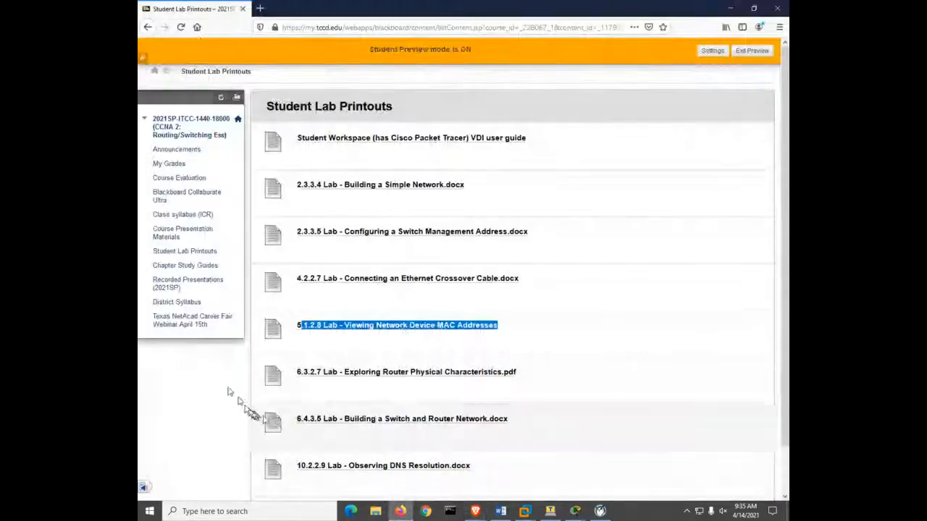
{"action": "left_click", "coordinate": [168, 328]}
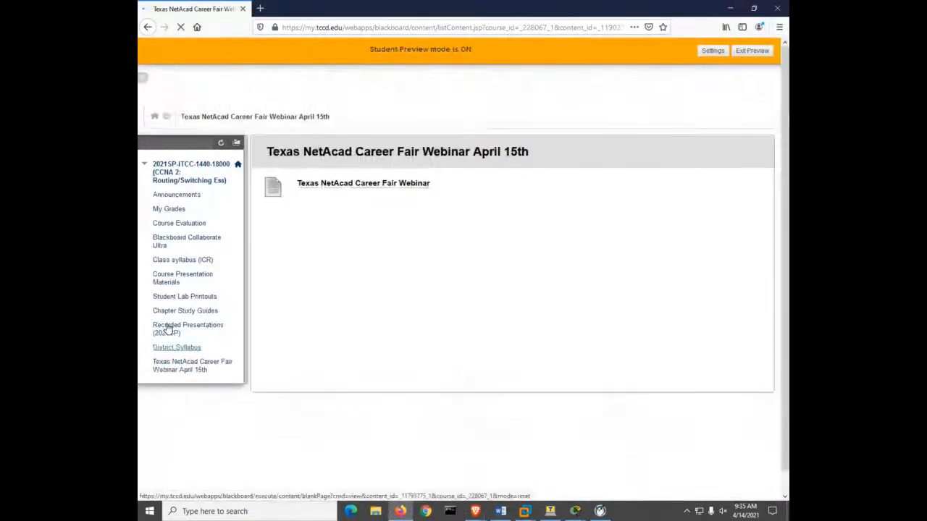
{"action": "left_click", "coordinate": [362, 139]}
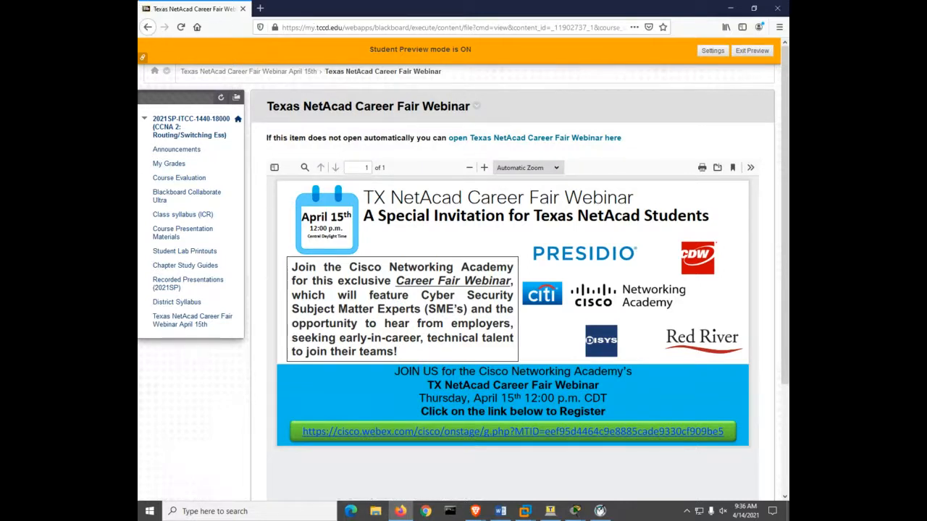
{"action": "key", "text": "alt+Tab"}
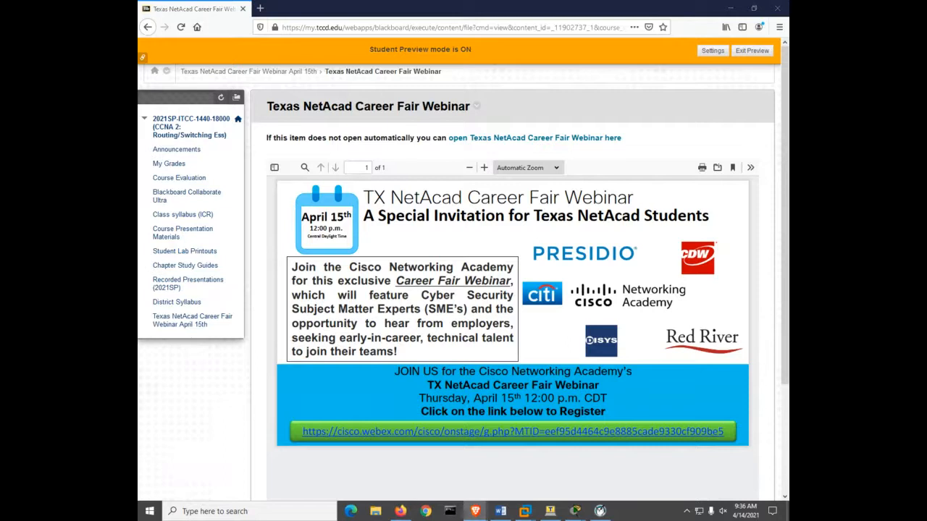